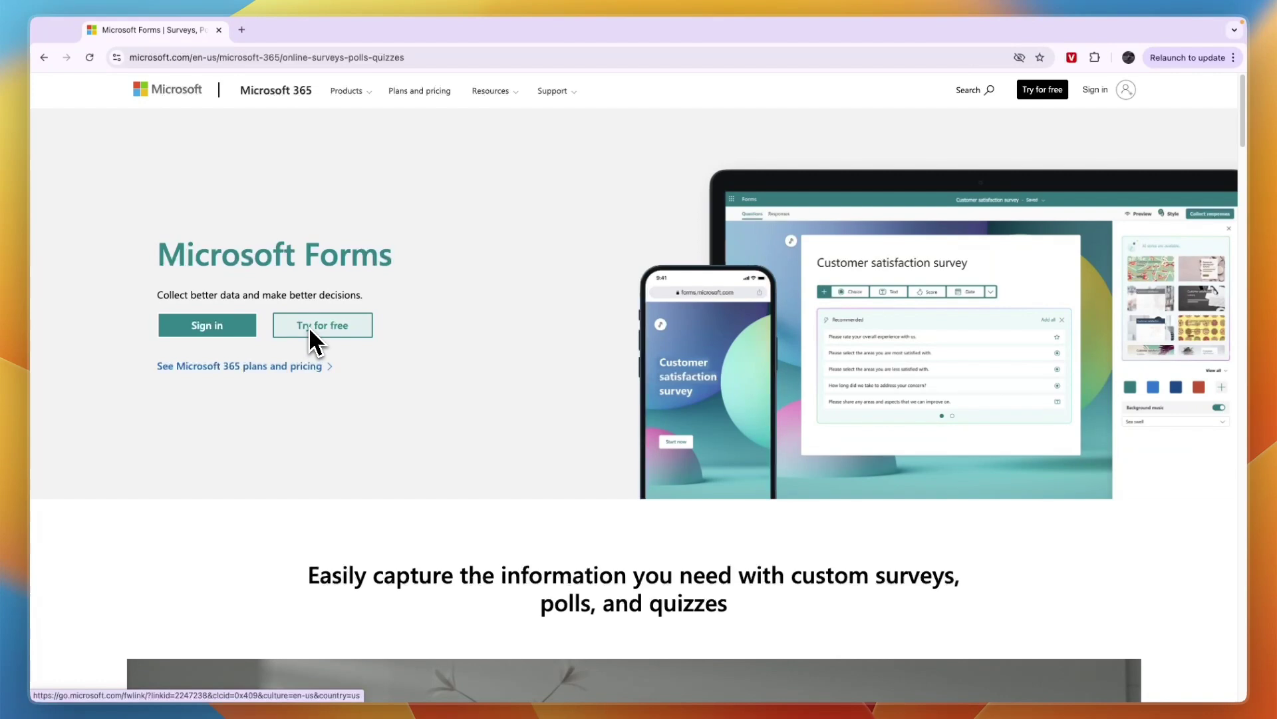
Step: Start using Microsoft Forms for free with the Feedback scenario, checking the Evaluation templates before returning to the Feedback ones
click(309, 326)
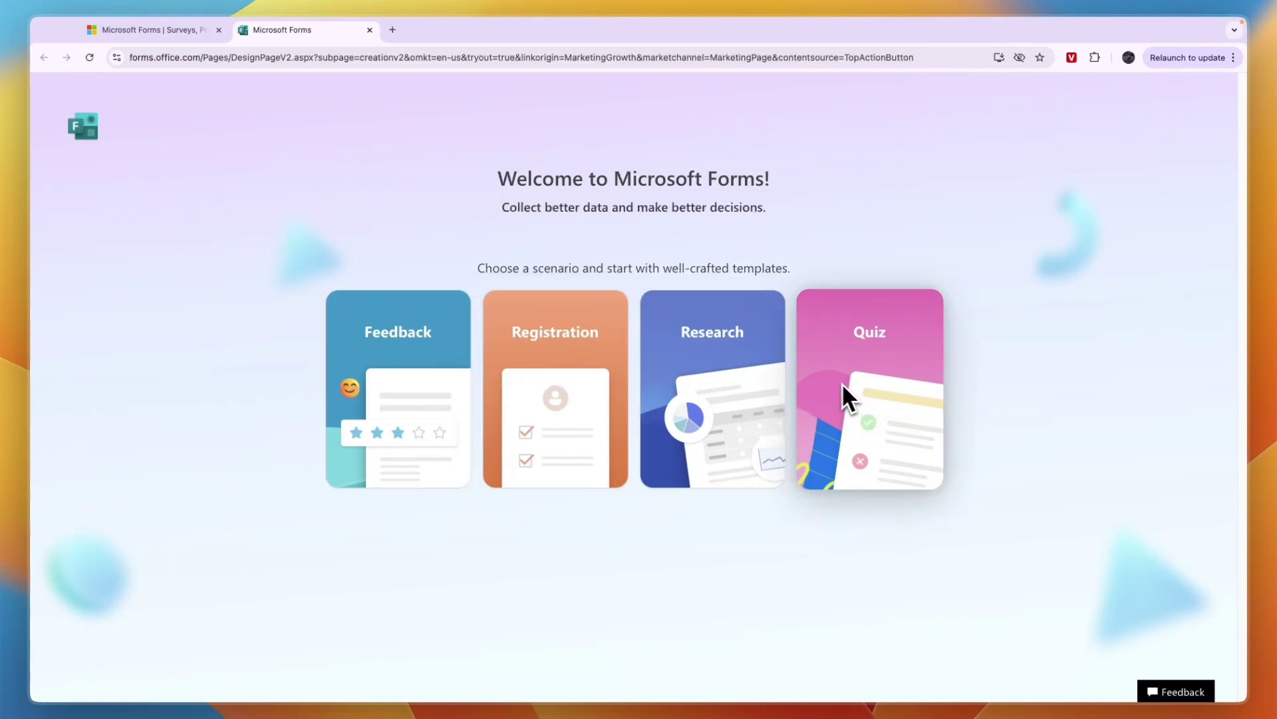
click(405, 329)
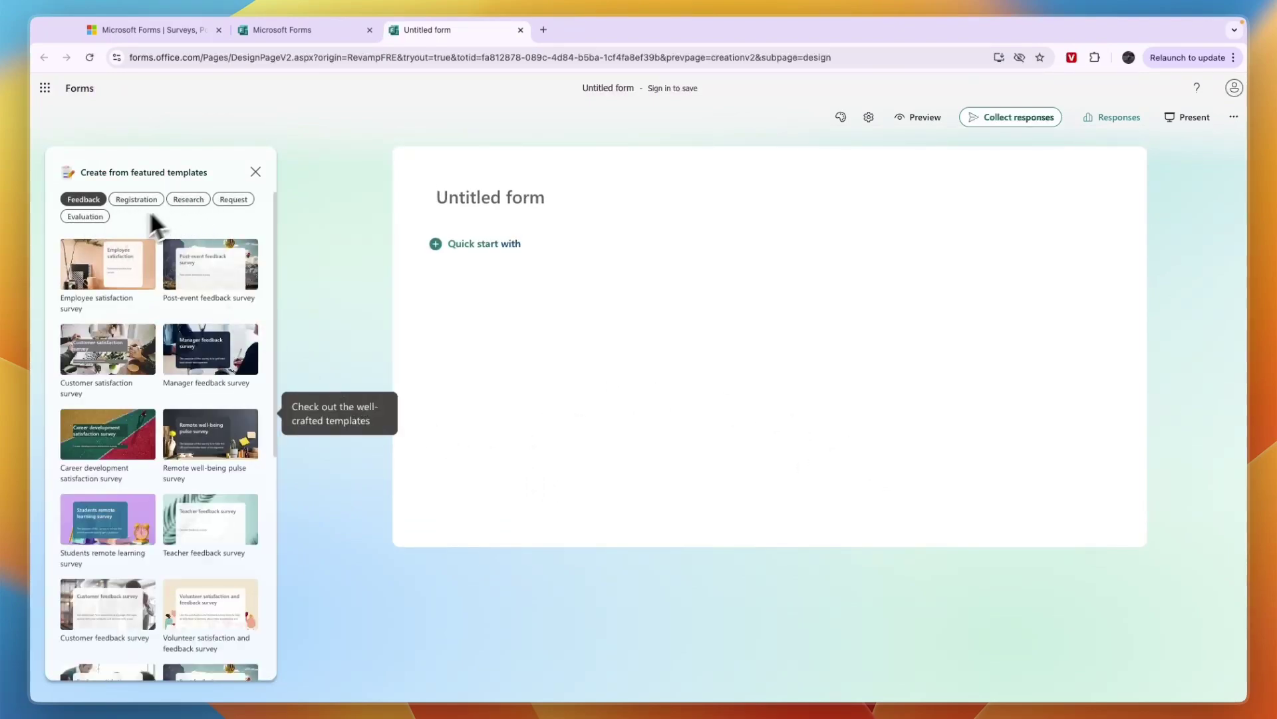
click(86, 217)
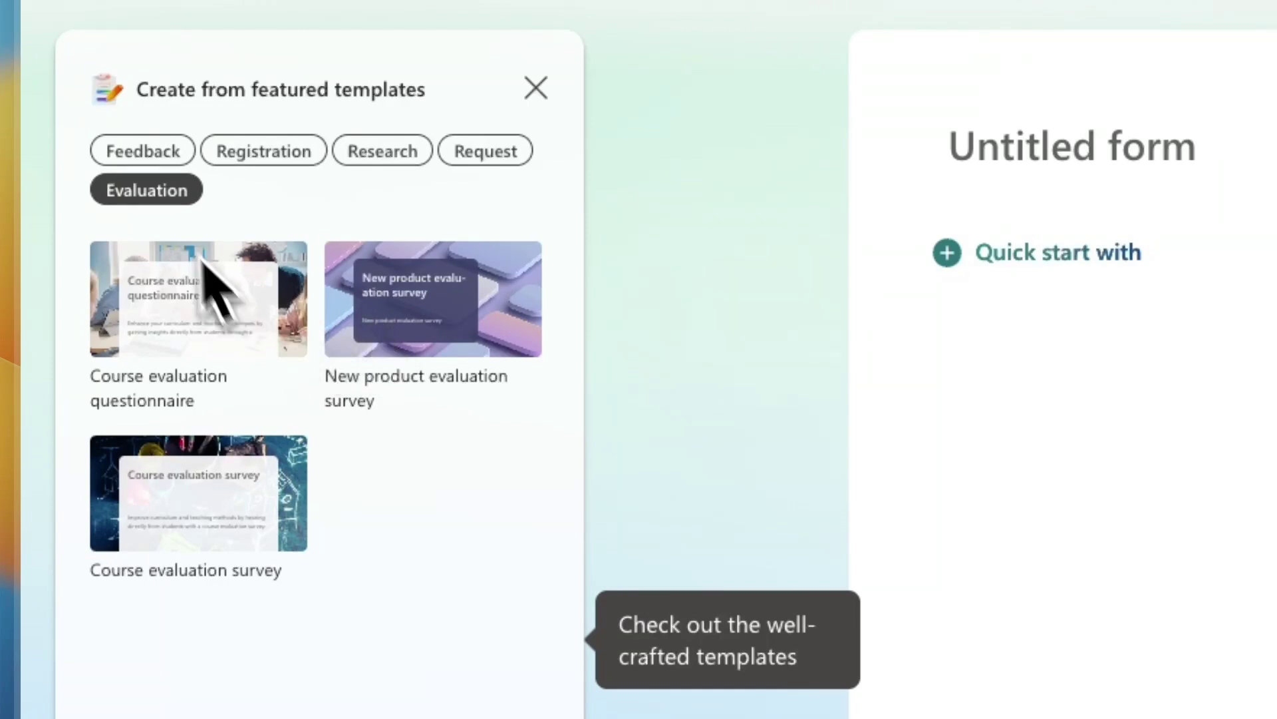
click(157, 160)
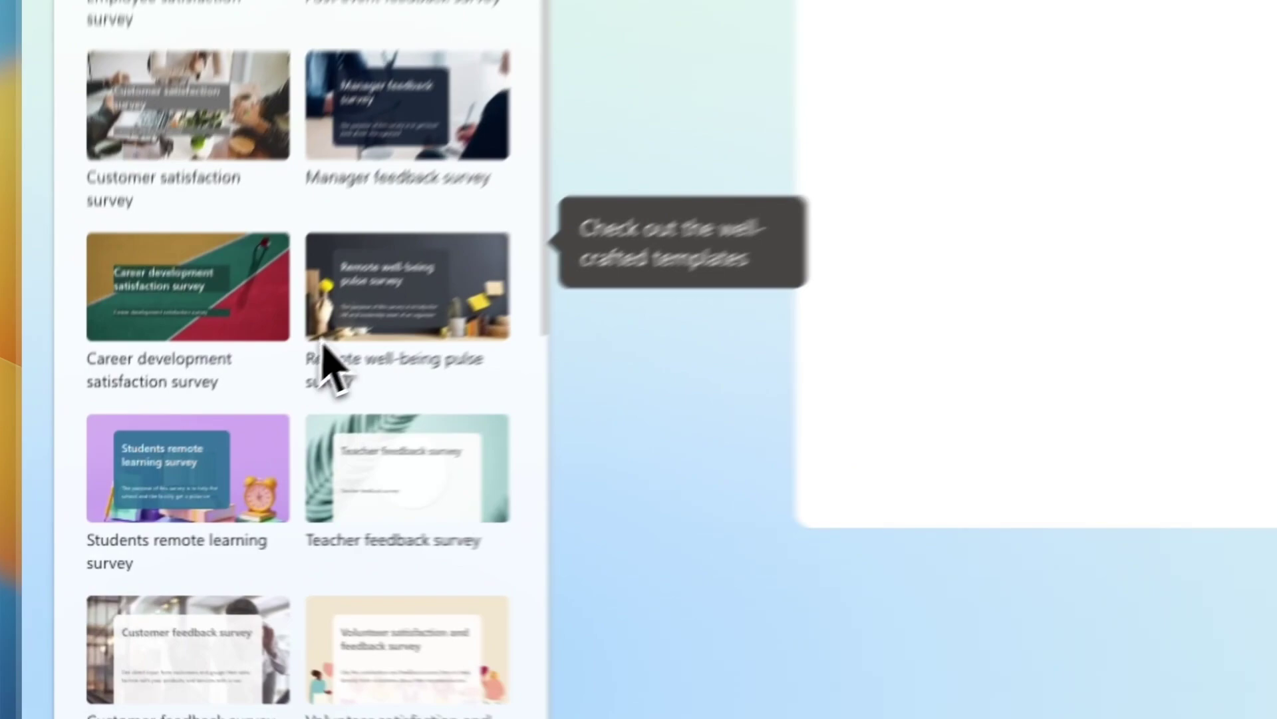
Step: Apply the Remote well-being pulse survey template and look over its header and the other feedback templates
click(193, 444)
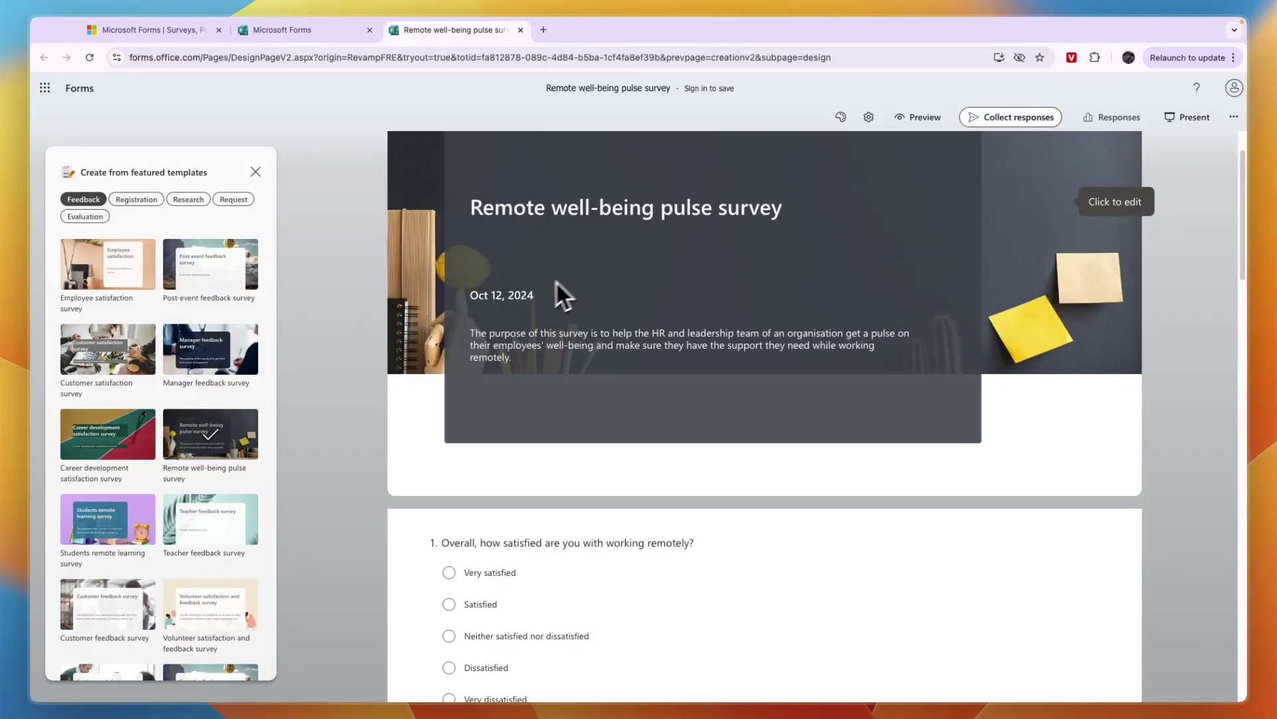
scroll(847, 330, up, 1)
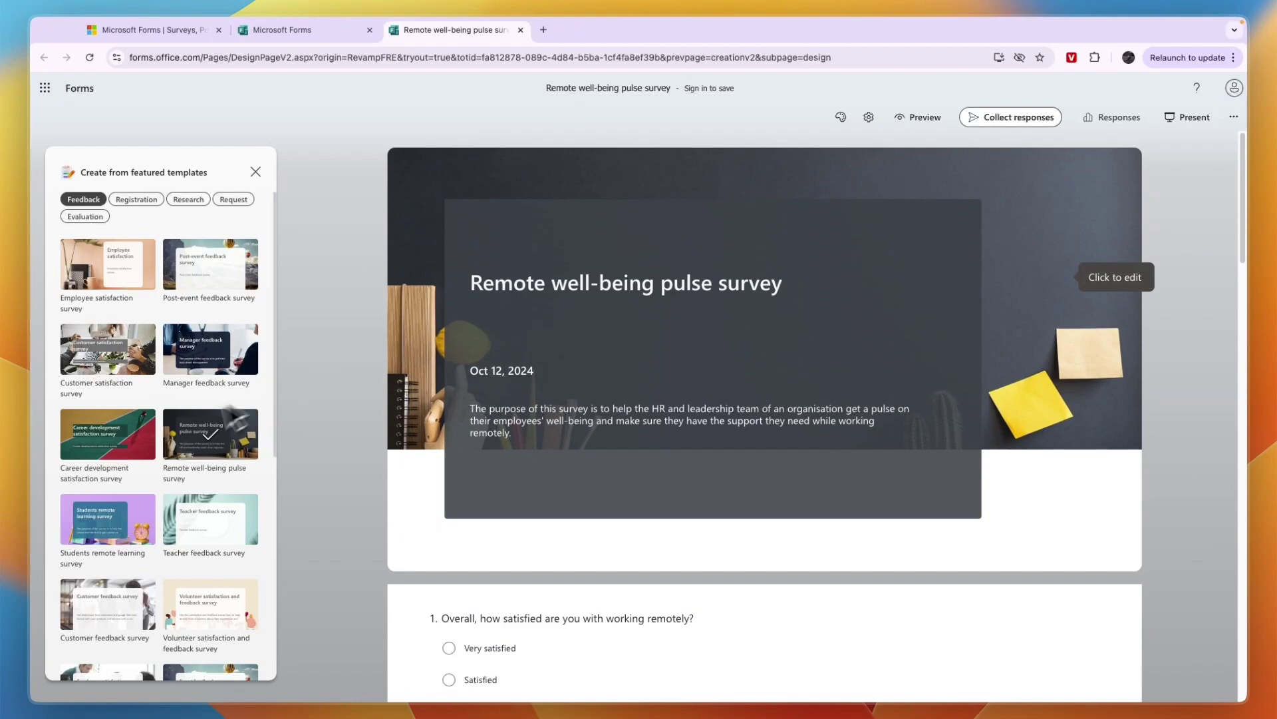
scroll(195, 424, down, 1)
scroll(195, 426, down, 2)
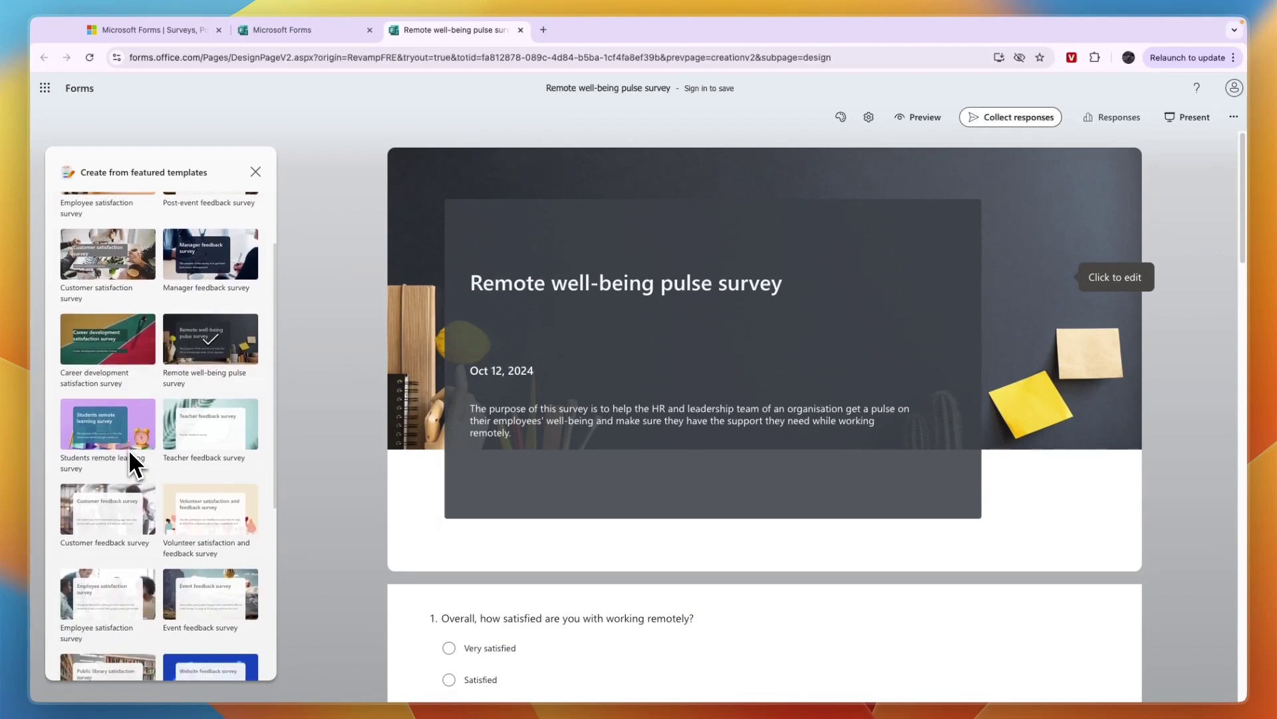
Step: Apply the Manager feedback survey template to the form
scroll(129, 449, up, 2)
click(210, 345)
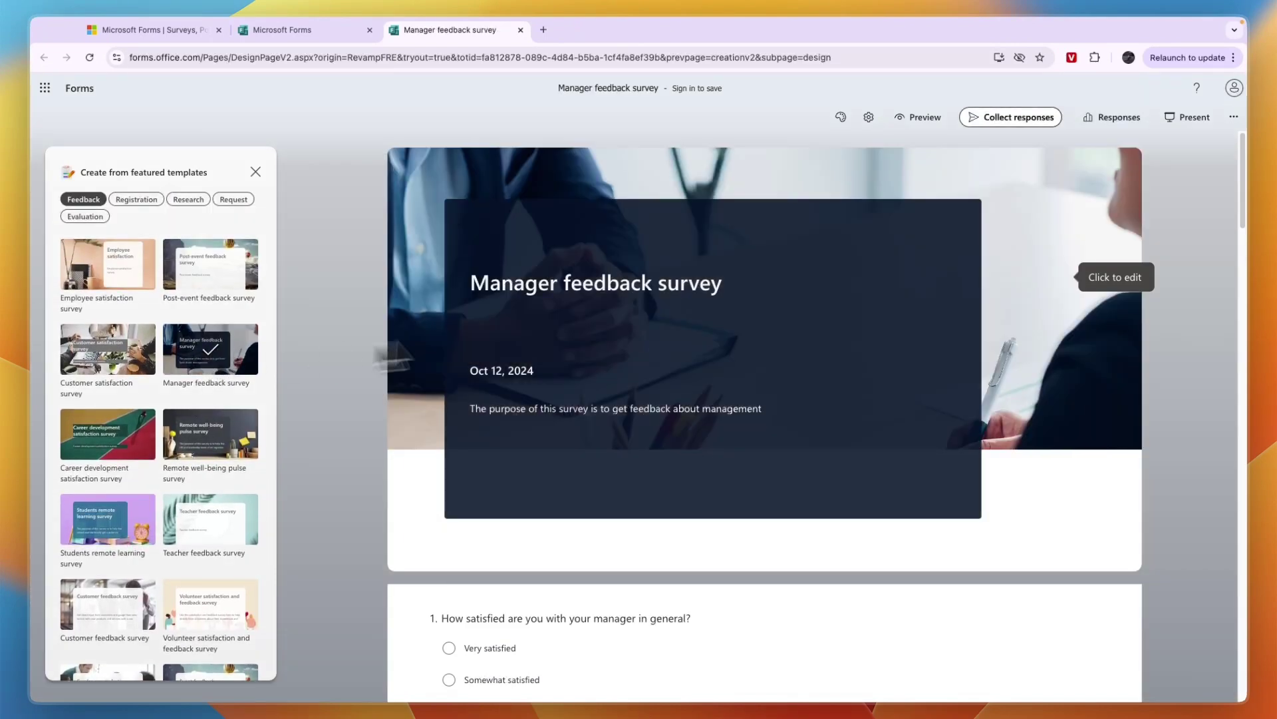
Step: Open the form header for editing and look at its editable title, date and description fields
click(601, 307)
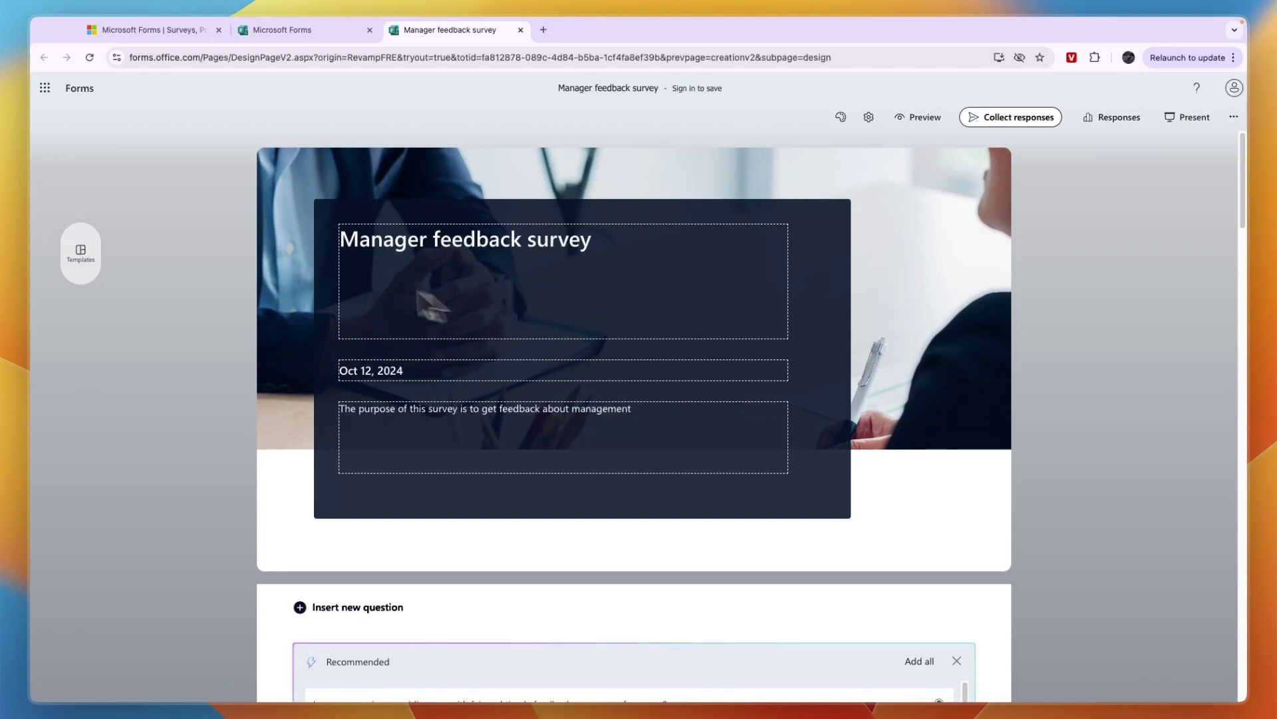
triple_click(583, 261)
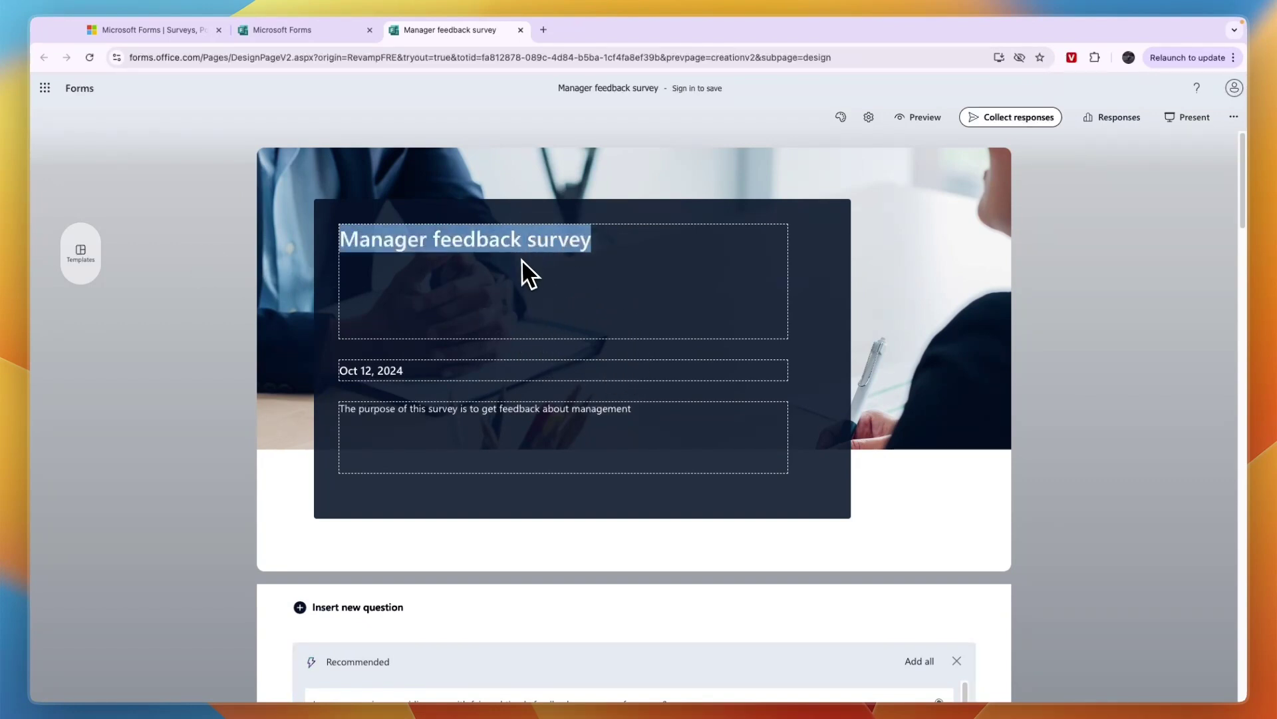
click(431, 249)
drag(424, 248, 628, 246)
click(637, 248)
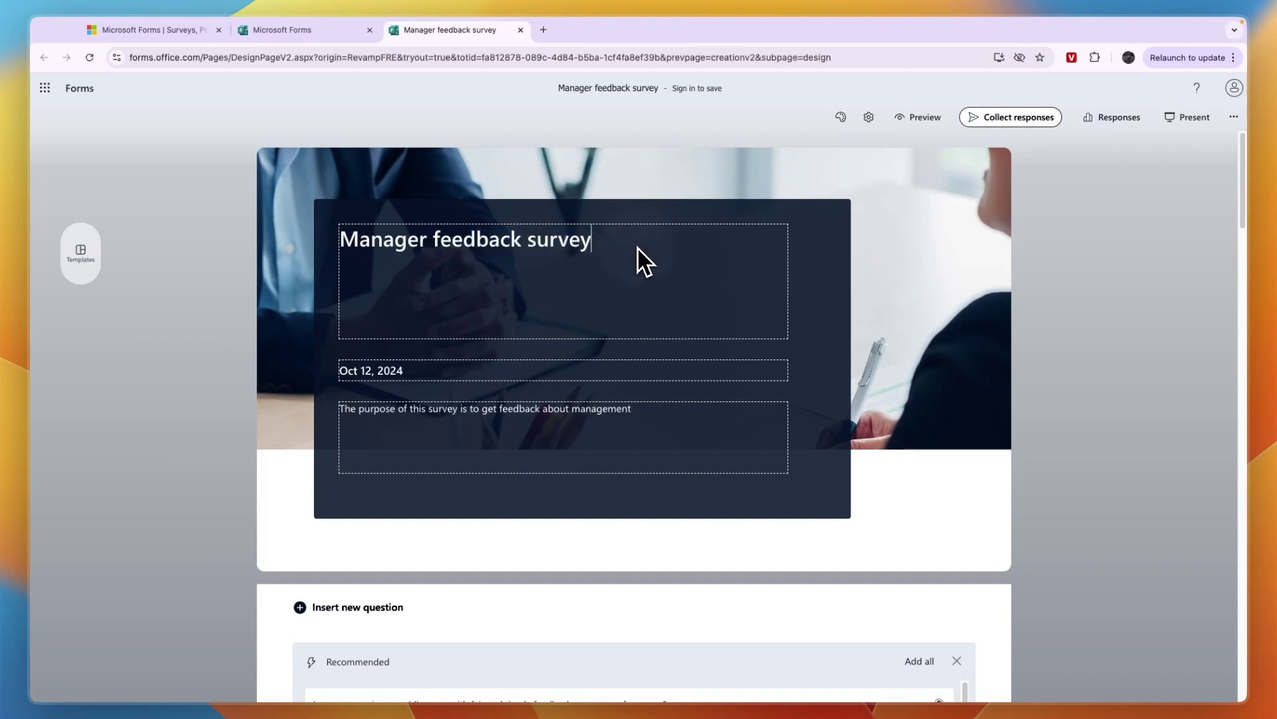
click(367, 375)
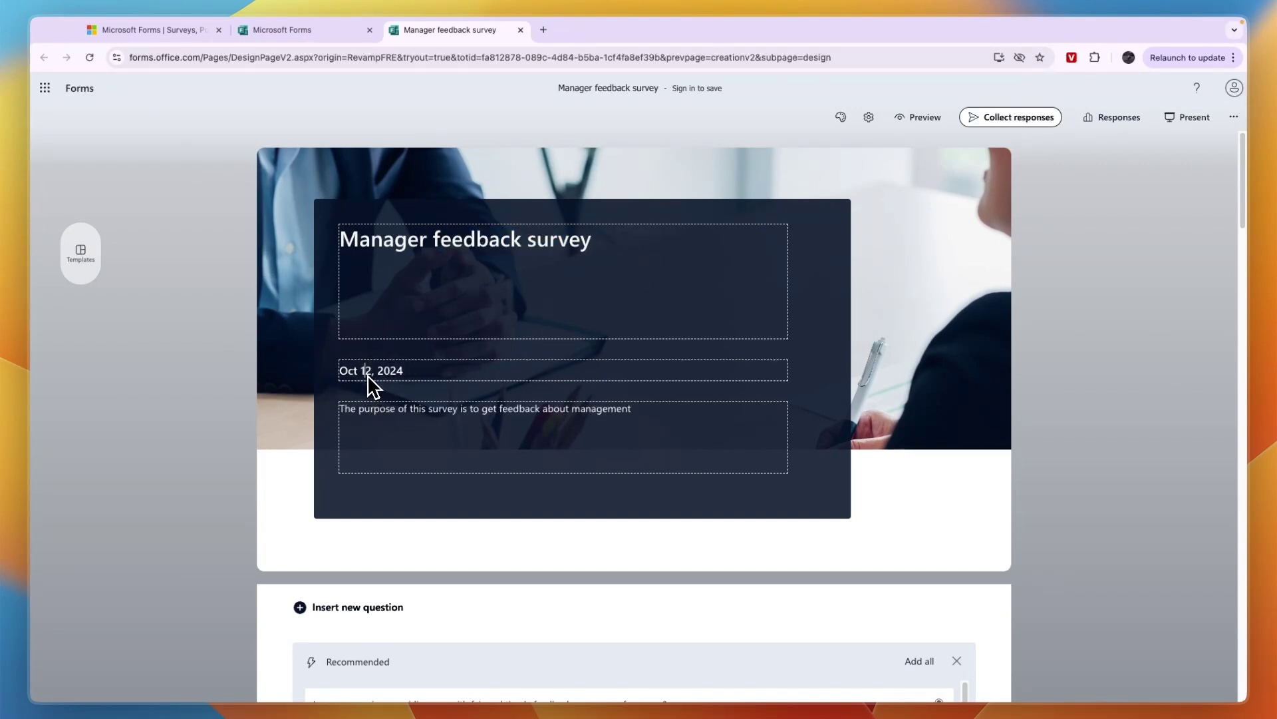
triple_click(371, 416)
drag(481, 428, 612, 419)
click(615, 429)
Step: Examine the recommended questions and the first existing questions below the survey header
scroll(677, 444, down, 5)
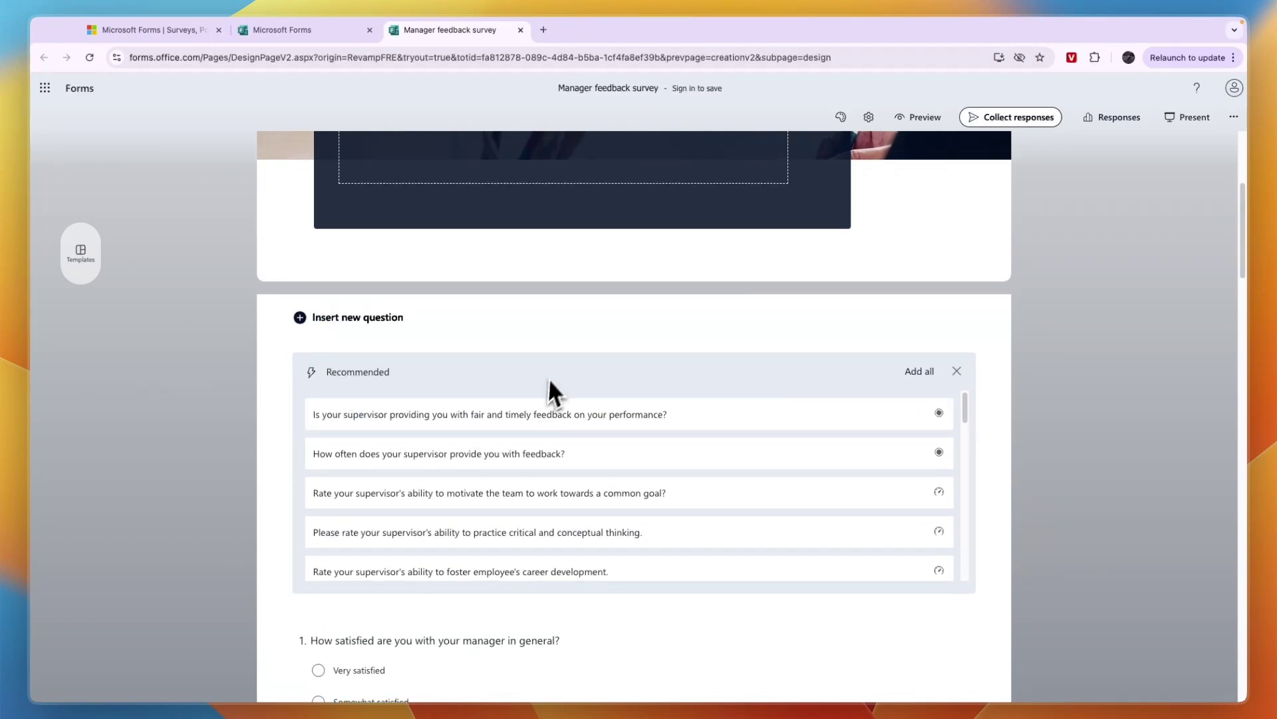
scroll(522, 222, up, 3)
scroll(494, 241, down, 3)
scroll(493, 233, down, 3)
scroll(410, 306, up, 1)
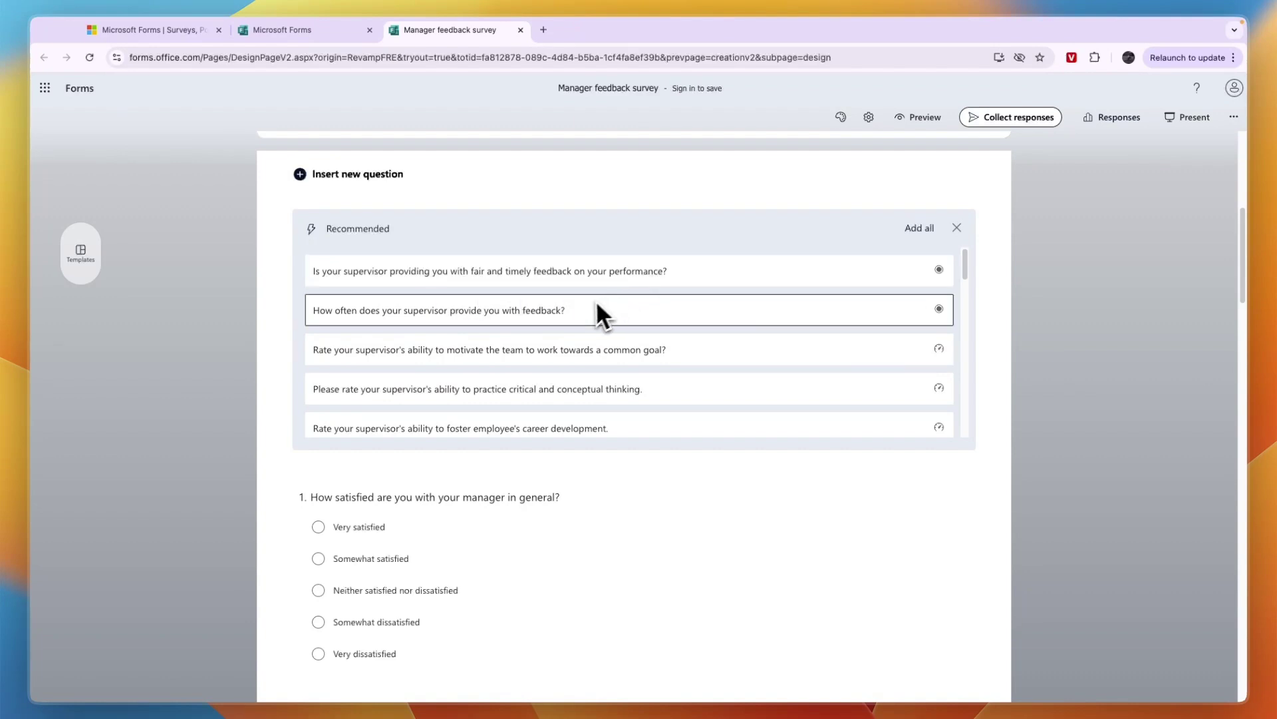
scroll(462, 363, down, 2)
scroll(446, 483, down, 1)
scroll(447, 481, down, 2)
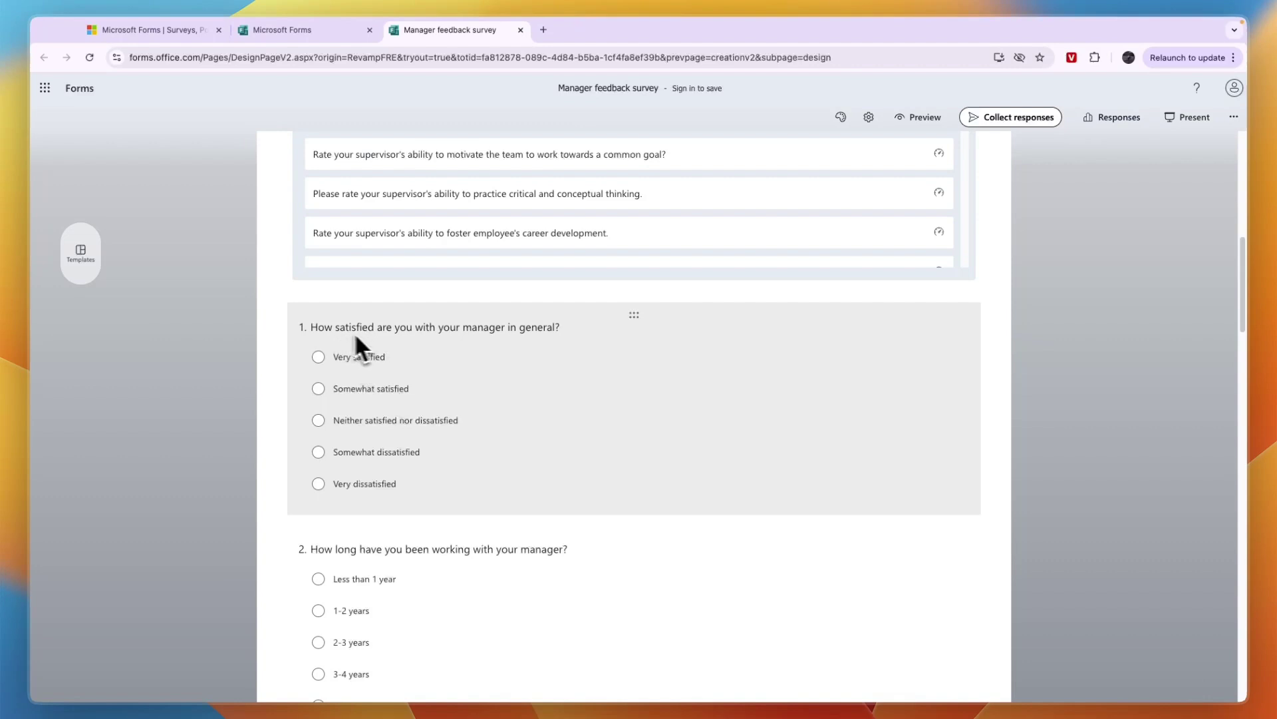
Step: Open question 1 for editing and try out its Multiple answers option with no selection limit and its Required option
click(336, 337)
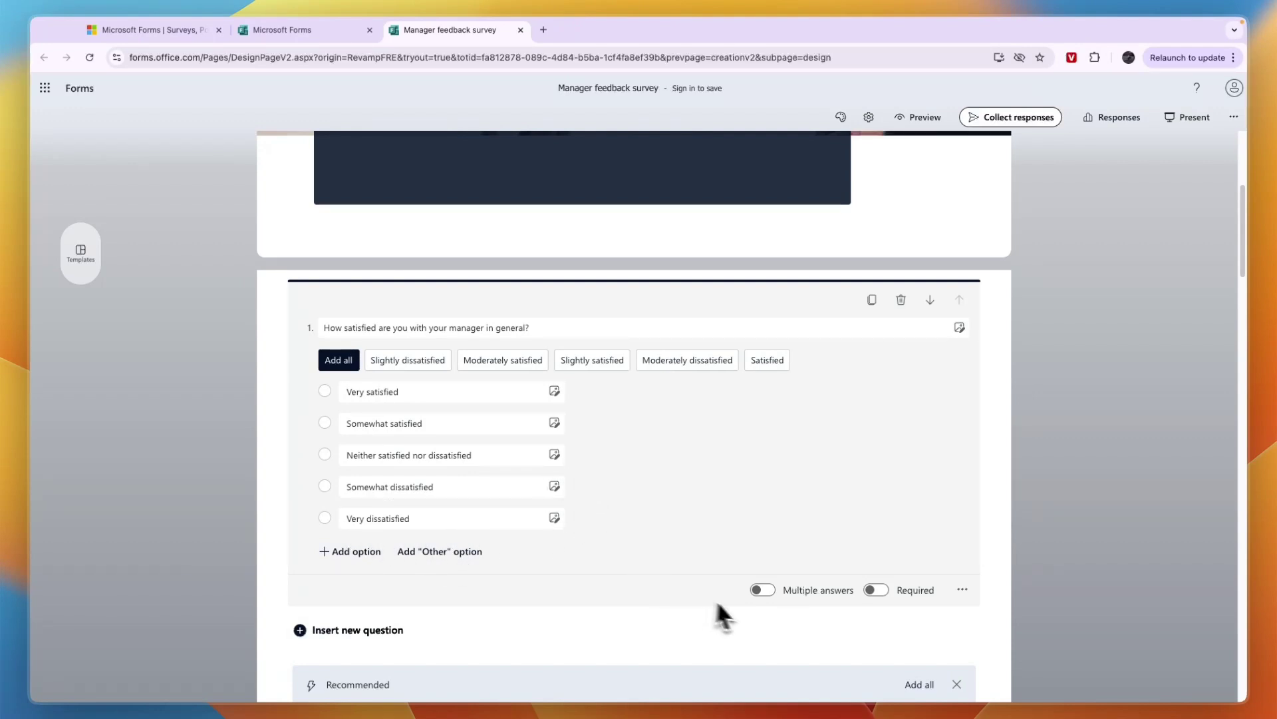
click(760, 590)
click(440, 586)
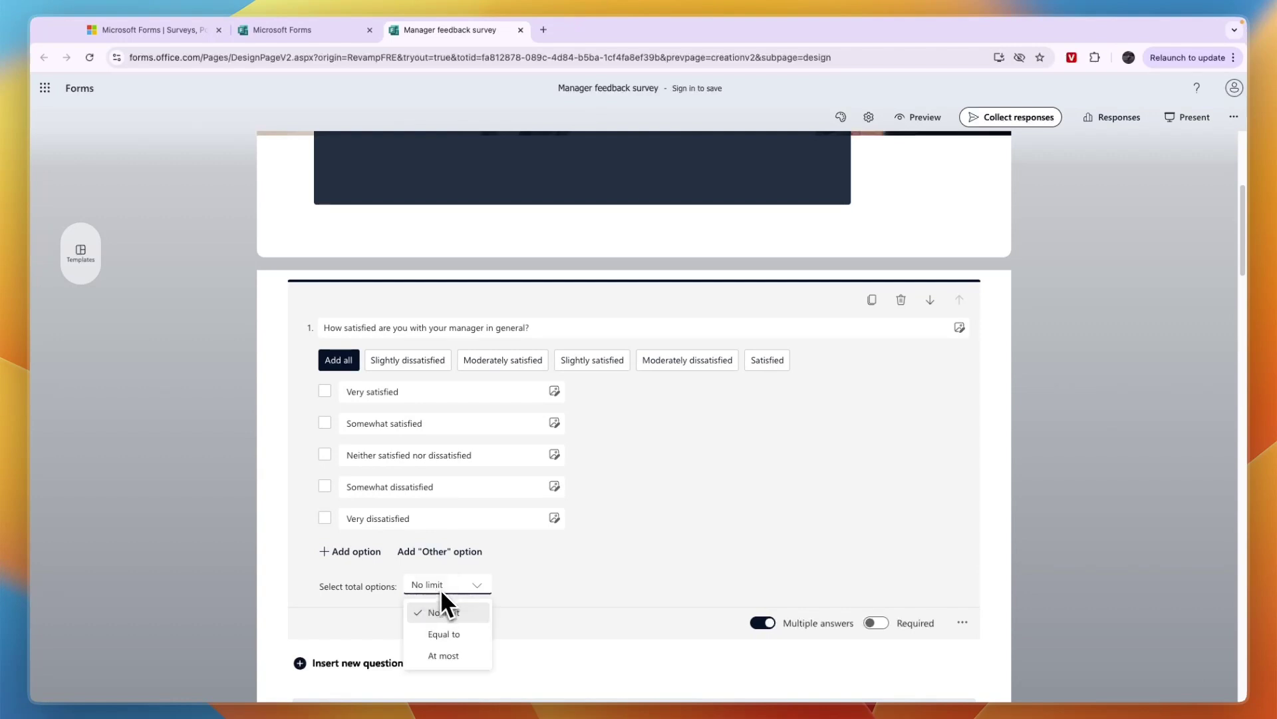
click(442, 607)
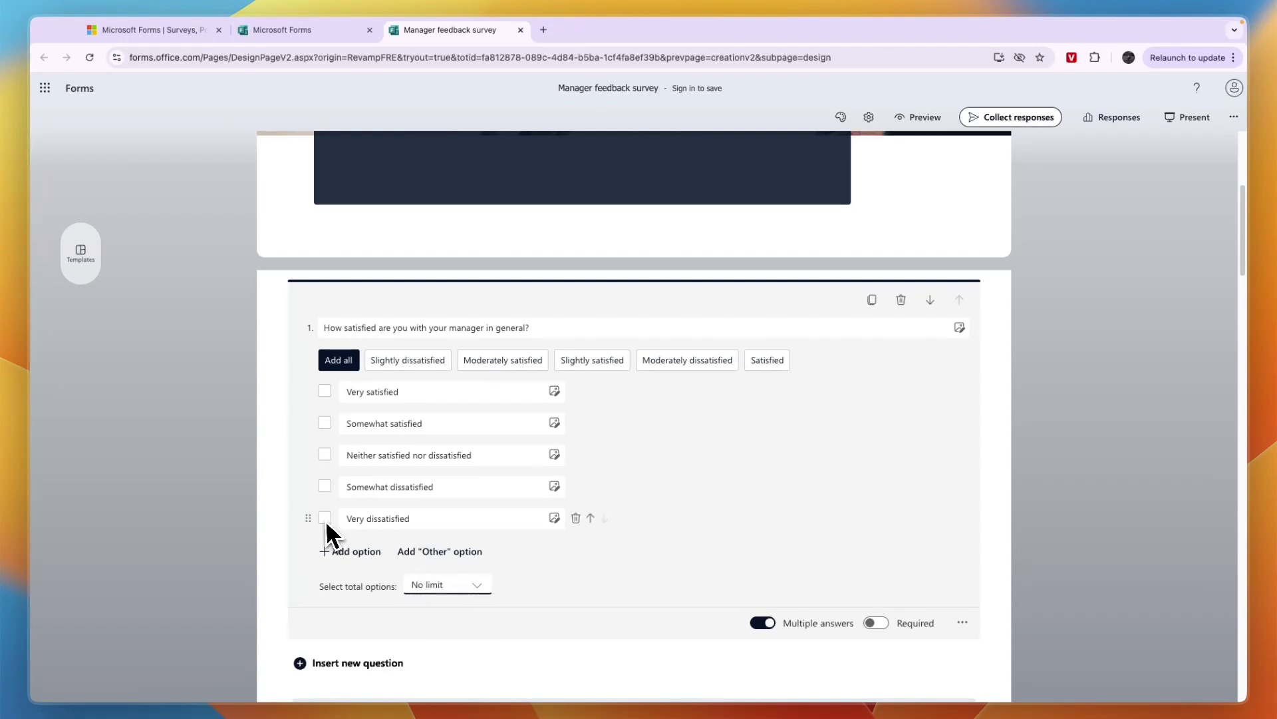
click(776, 624)
click(877, 590)
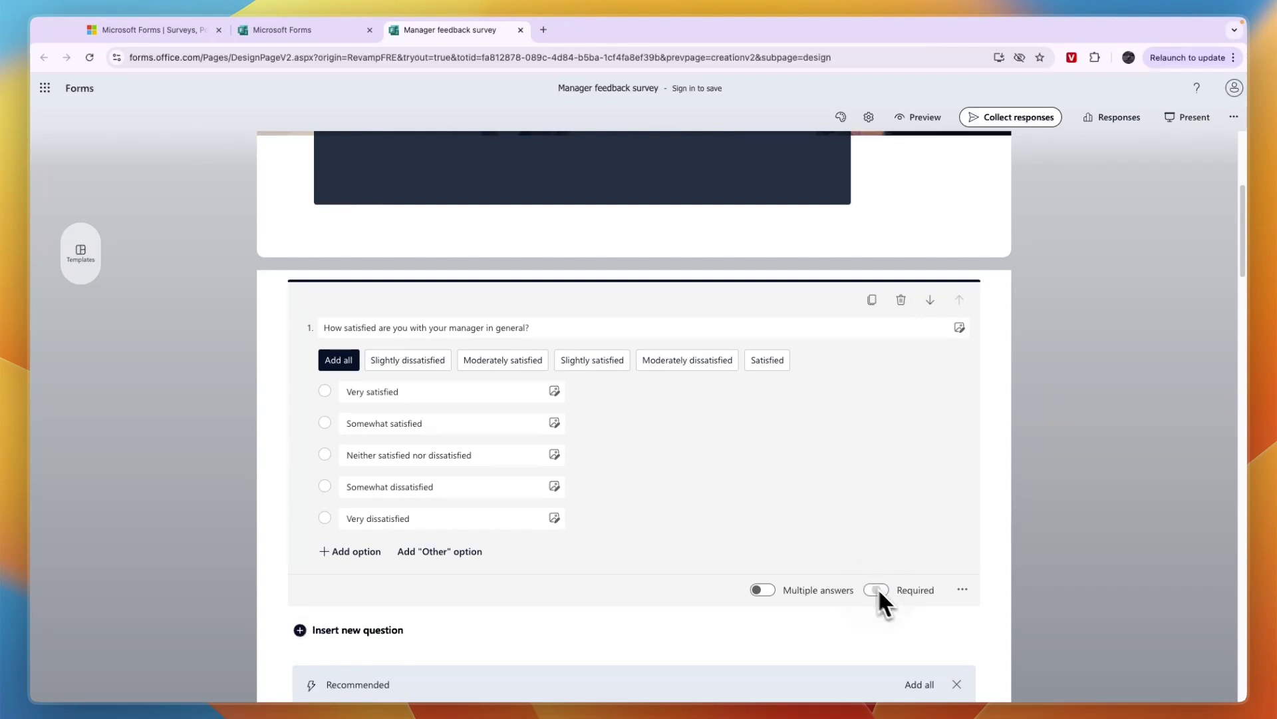
Step: Review the remaining template questions down to the final open feedback question and return to the start of the form
scroll(609, 433, down, 20)
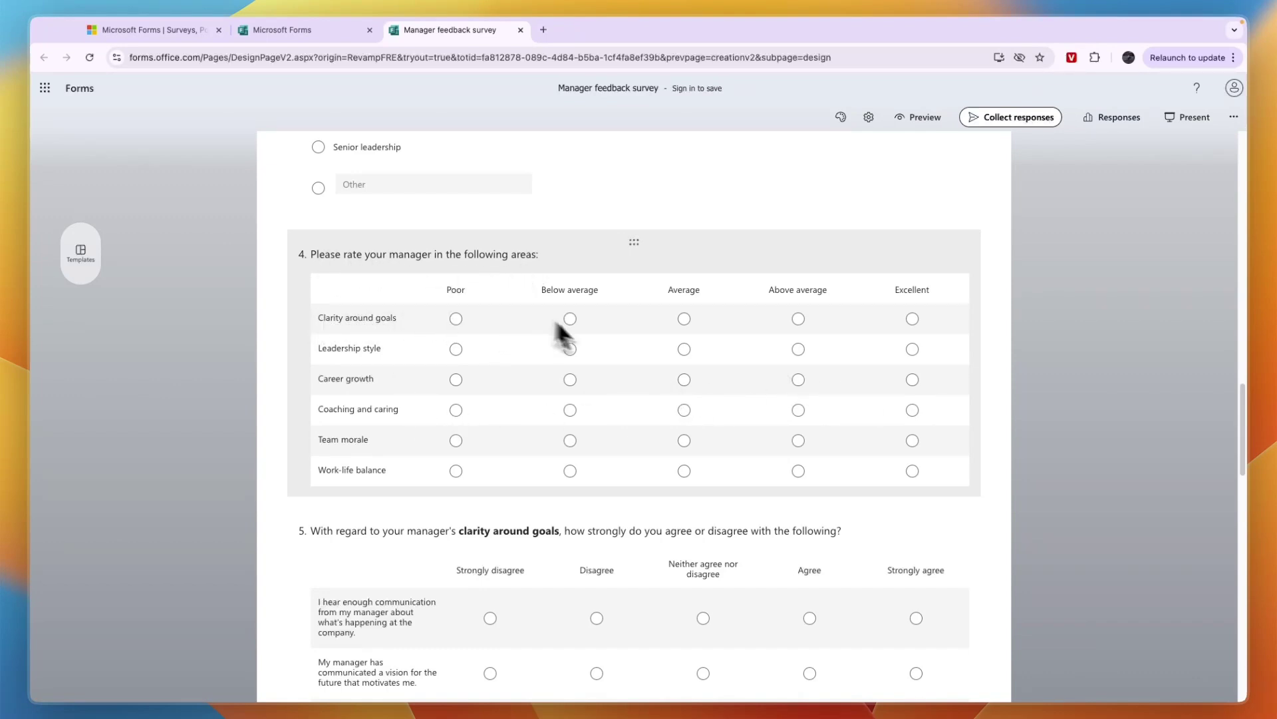
scroll(499, 433, down, 15)
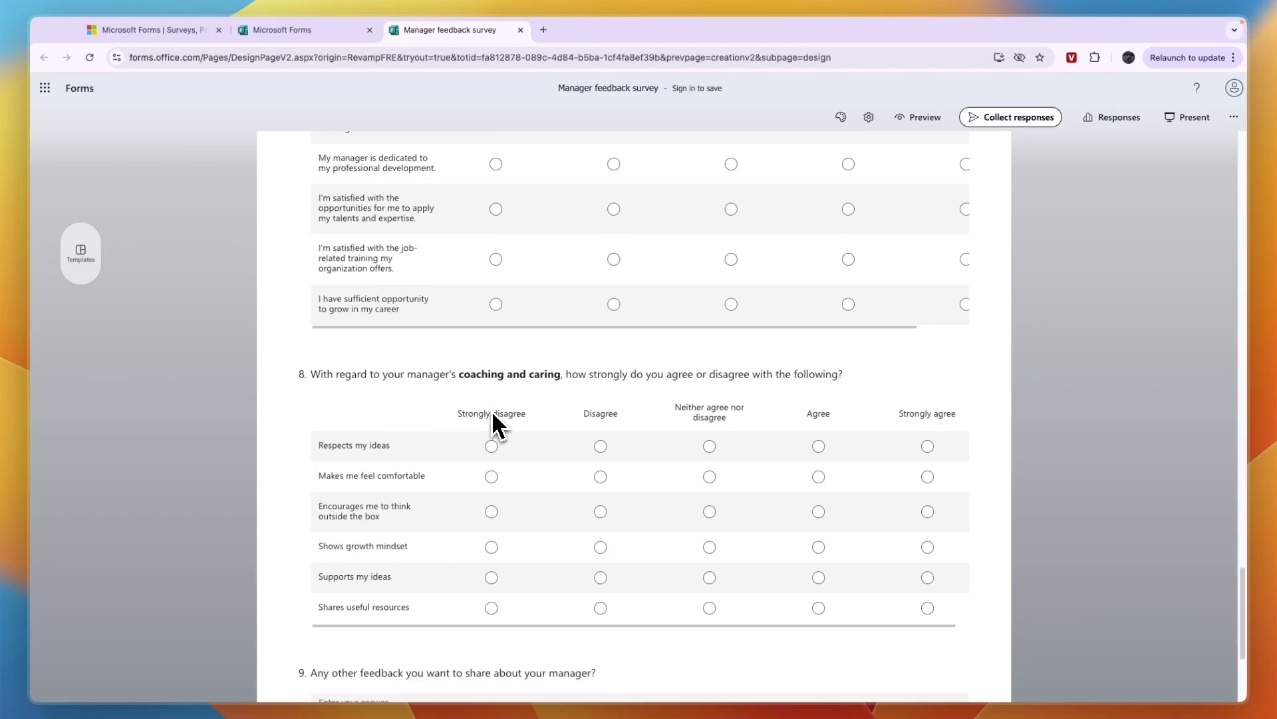
scroll(571, 616, down, 3)
scroll(557, 552, up, 20)
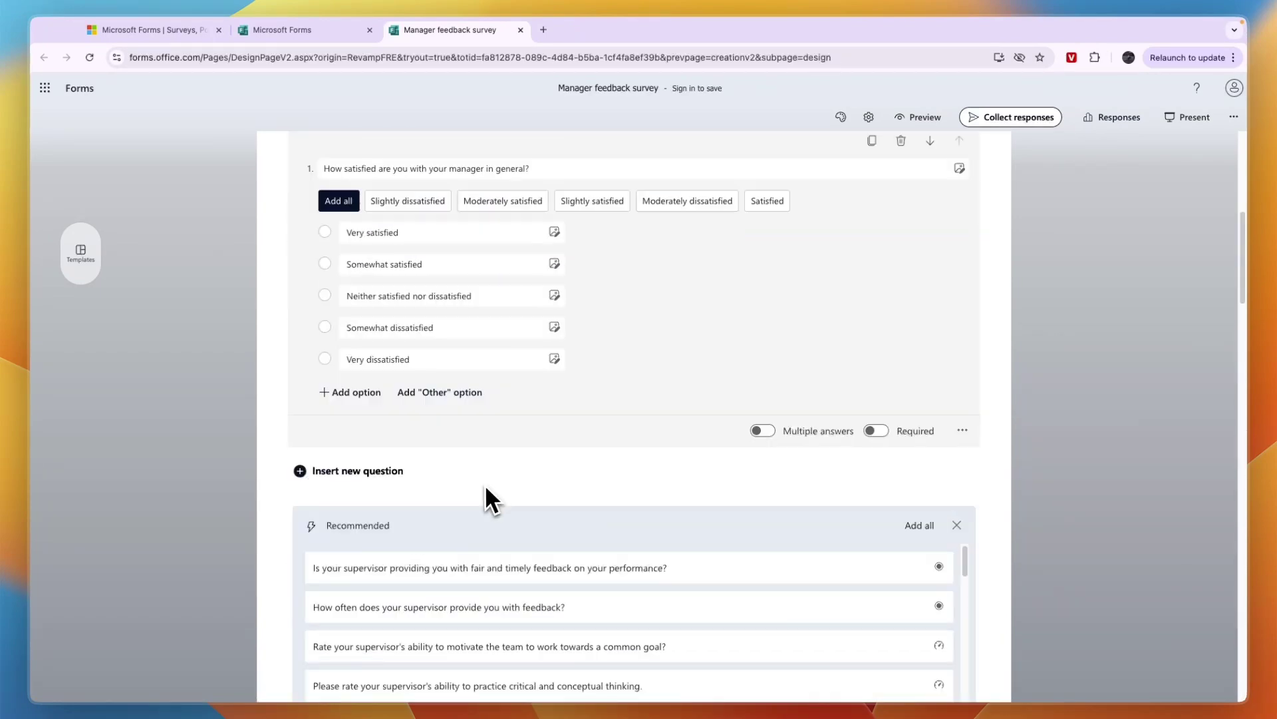
scroll(481, 488, up, 5)
Step: Insert a new Text question directly after question 1
scroll(466, 496, down, 4)
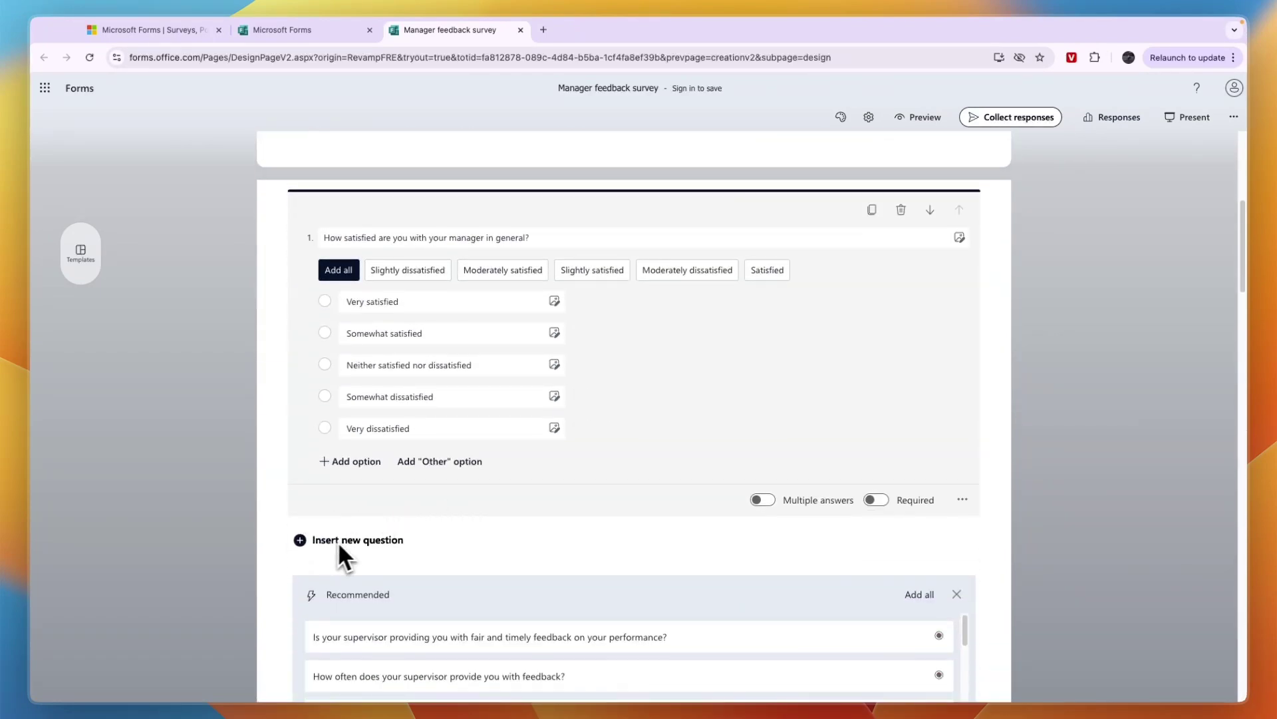
click(366, 542)
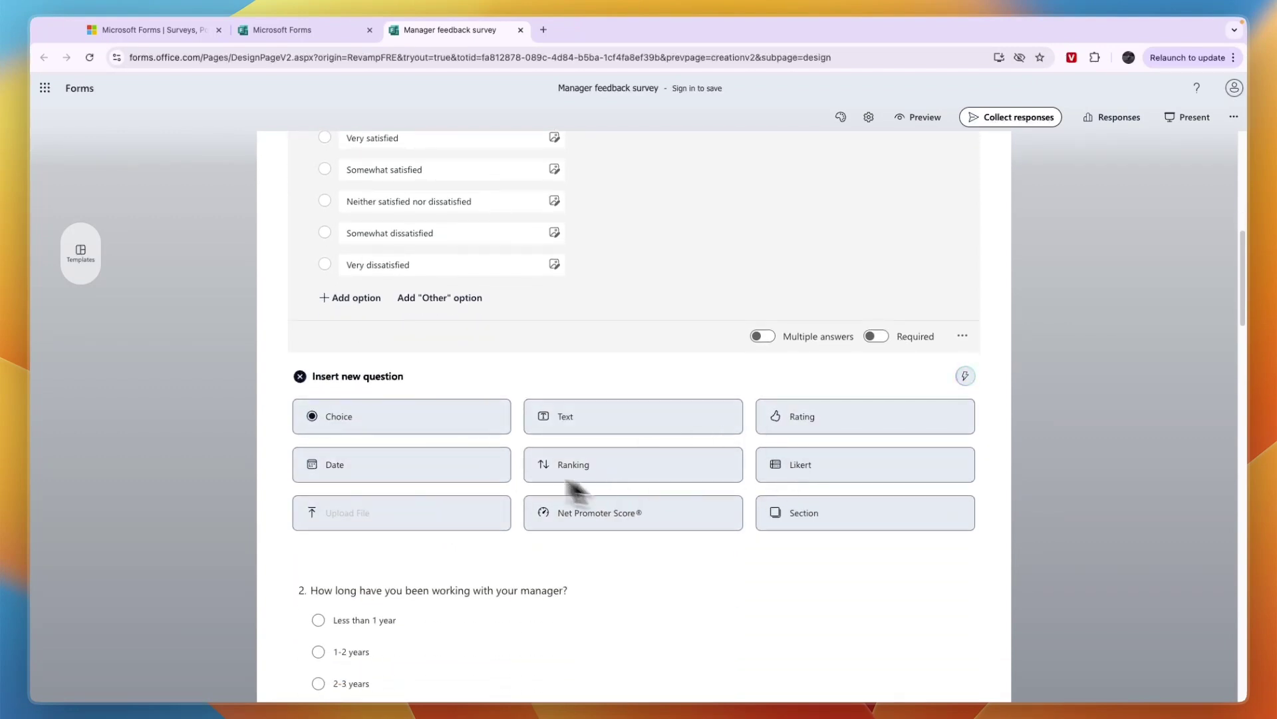
click(599, 418)
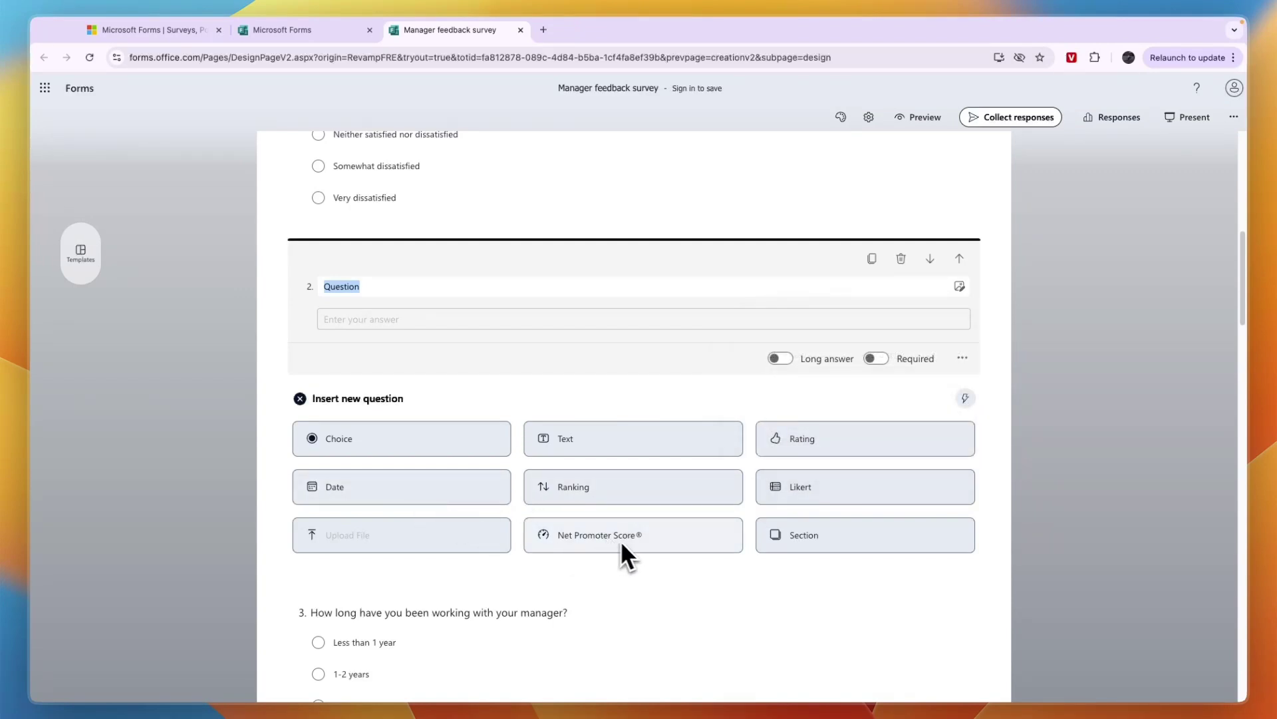
Step: Insert a Ranking question below the new text question and try to move Option 1 beneath Option 2
mouse_move(820, 499)
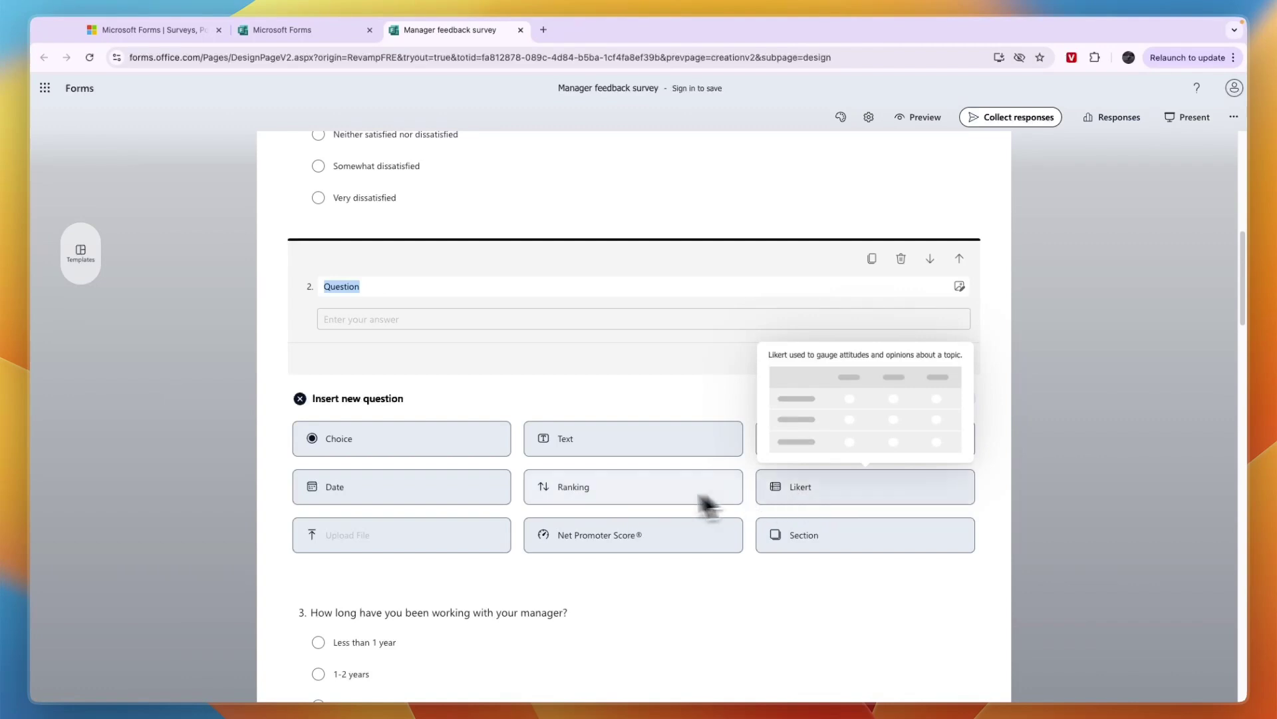
click(572, 496)
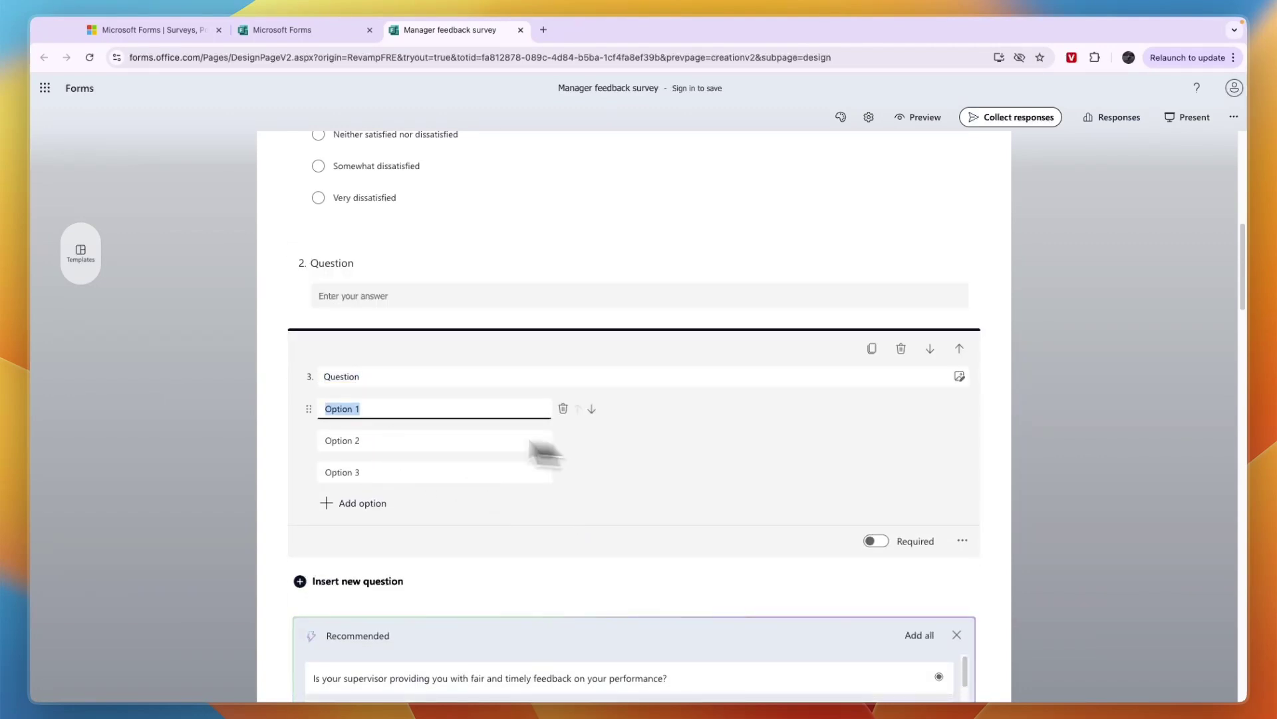
drag(309, 409, 315, 446)
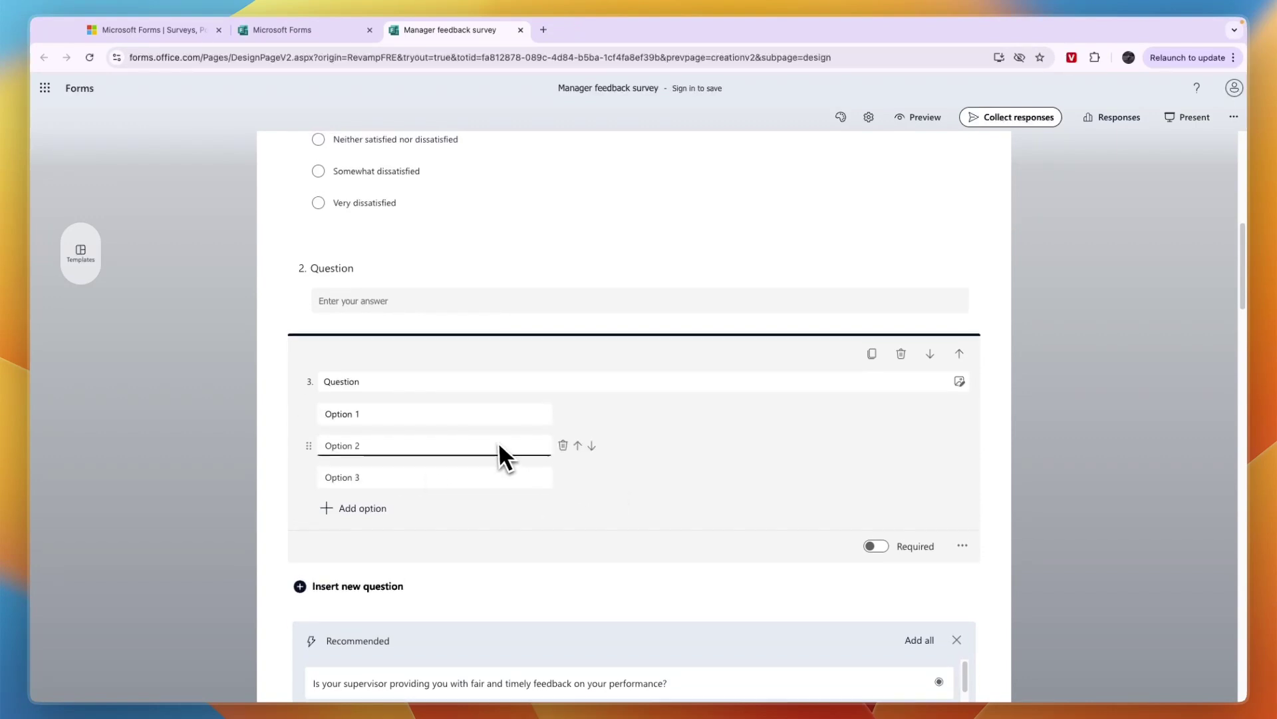
Step: Open the form's style settings and try several suggested image themes, ending with the office team meeting image
scroll(506, 453, up, 7)
click(878, 448)
scroll(902, 433, up, 1)
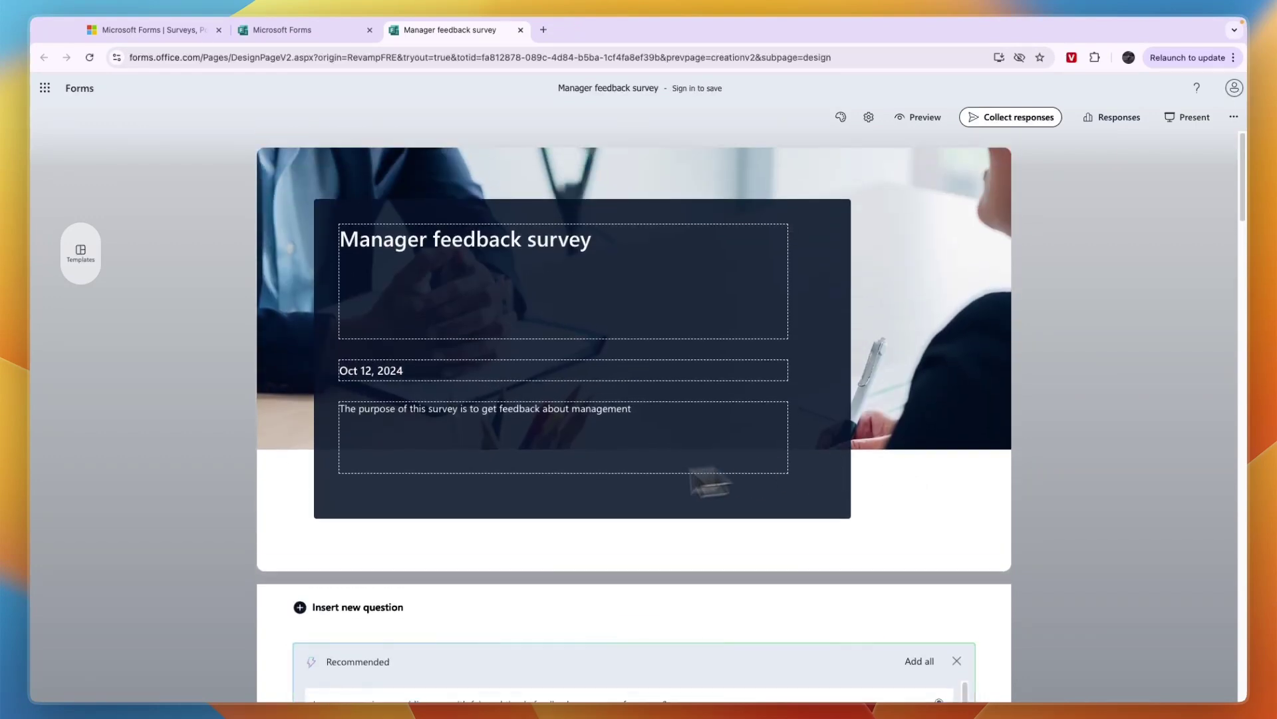
click(842, 117)
click(1104, 385)
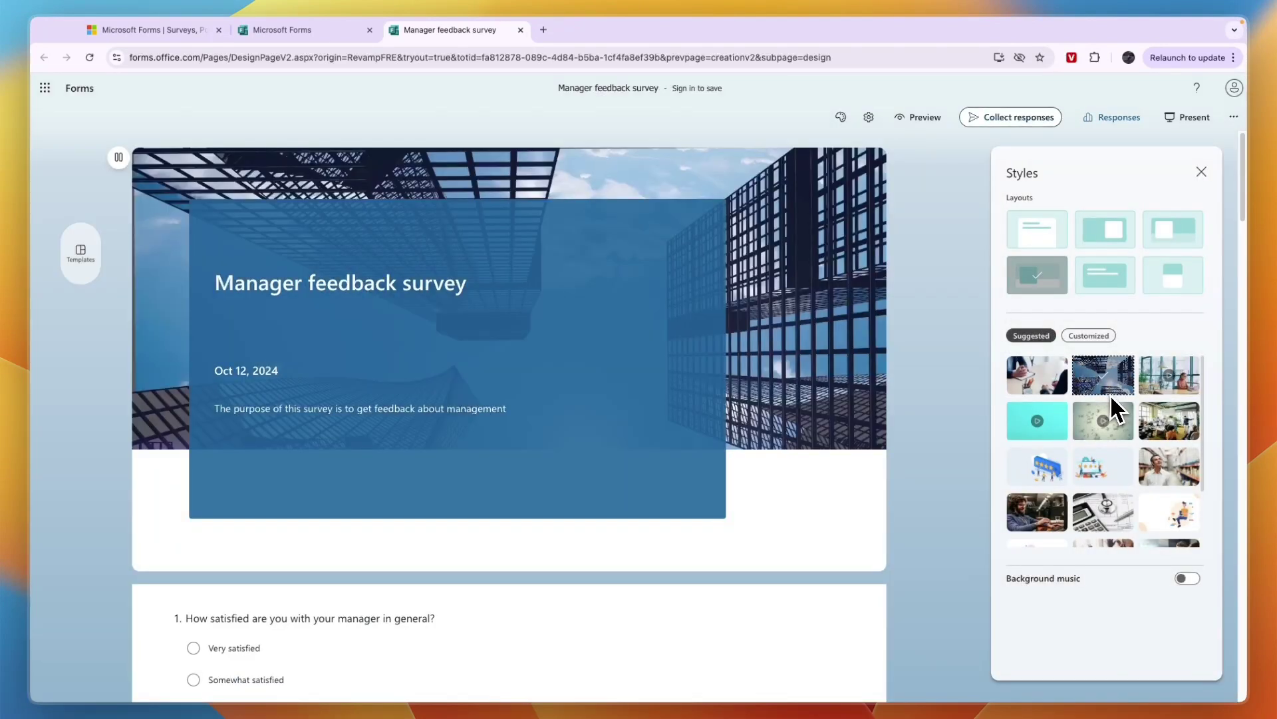
click(1061, 504)
click(1051, 470)
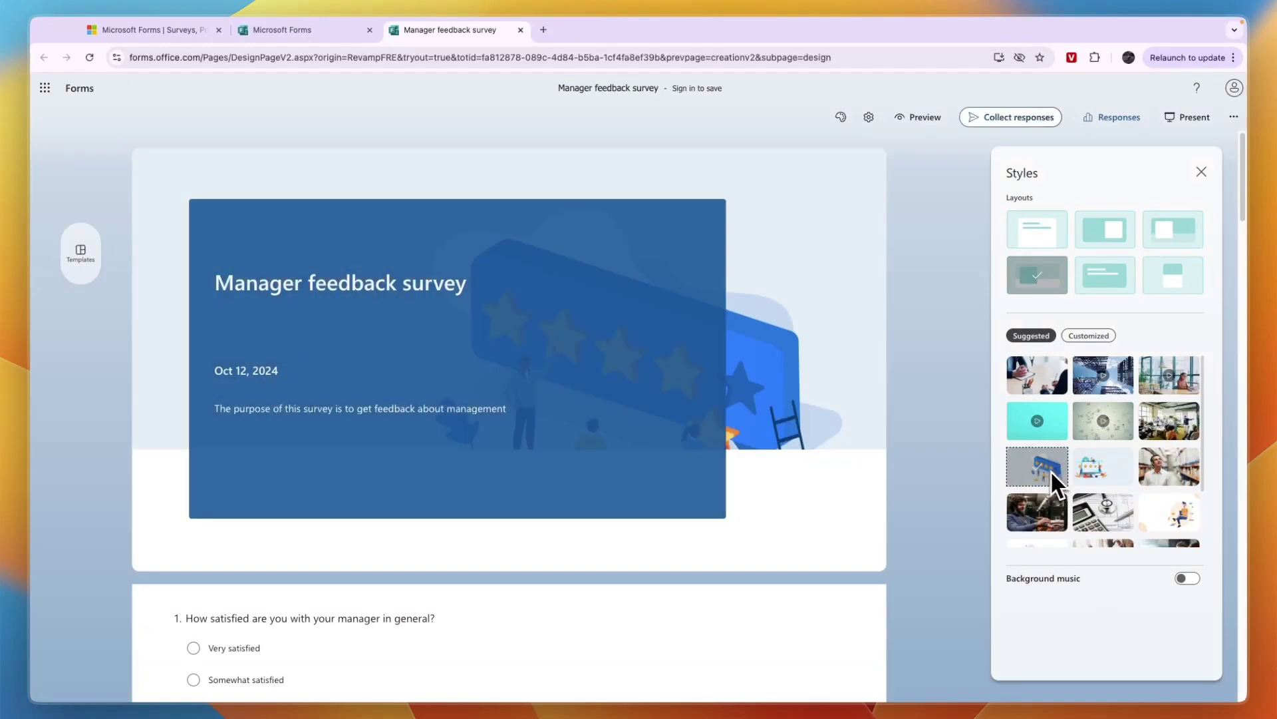
click(1190, 424)
Step: Switch to the customized themes, try the purple and red stock backgrounds, and apply the blue one
click(1084, 336)
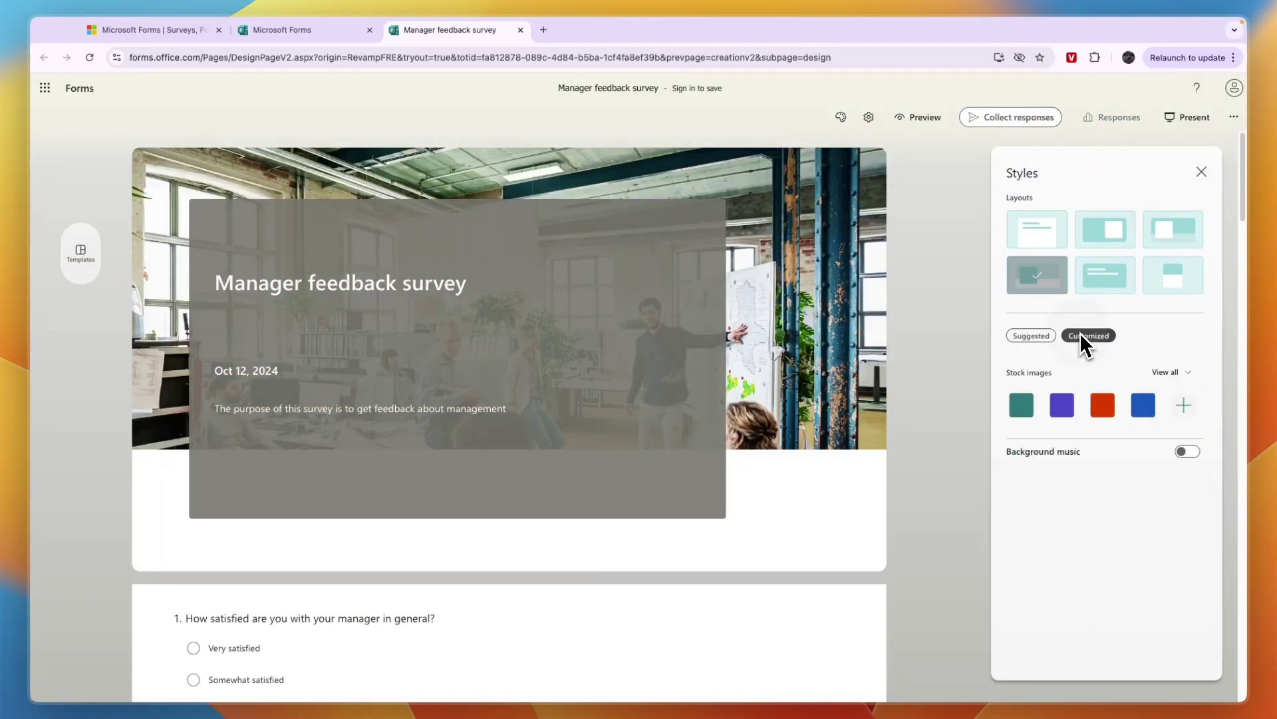
click(1063, 407)
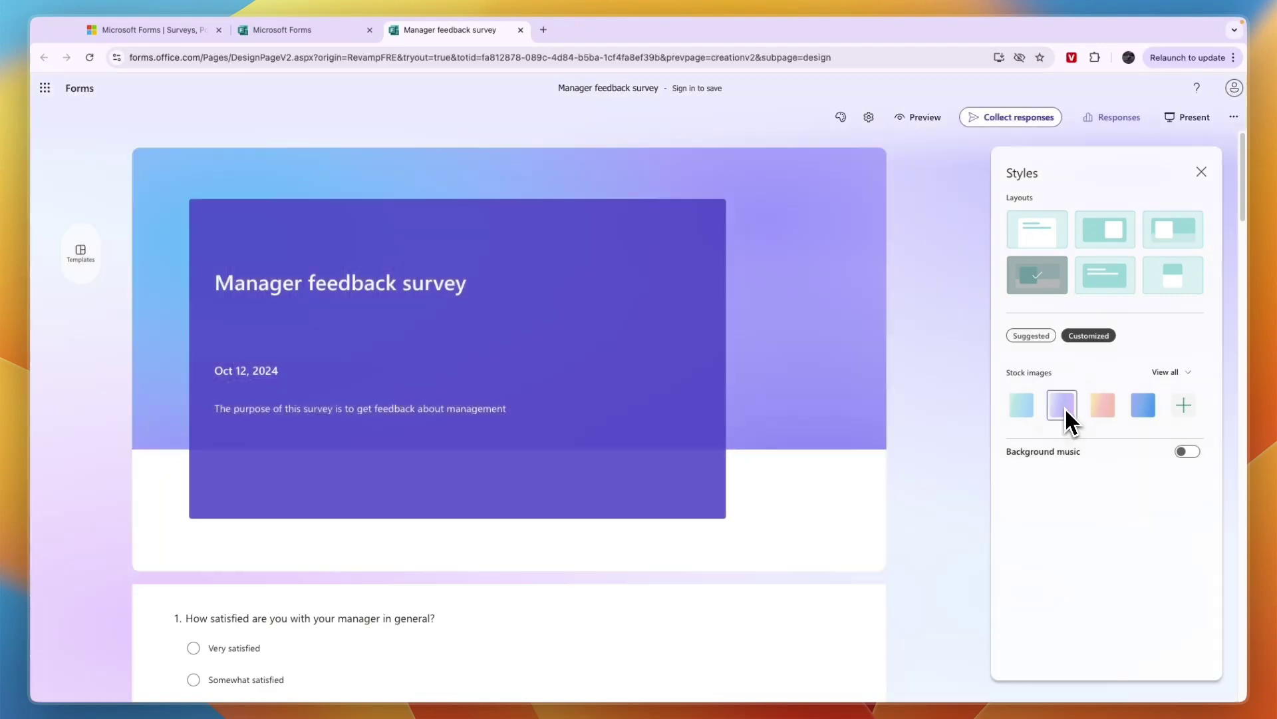
click(1108, 411)
click(1141, 408)
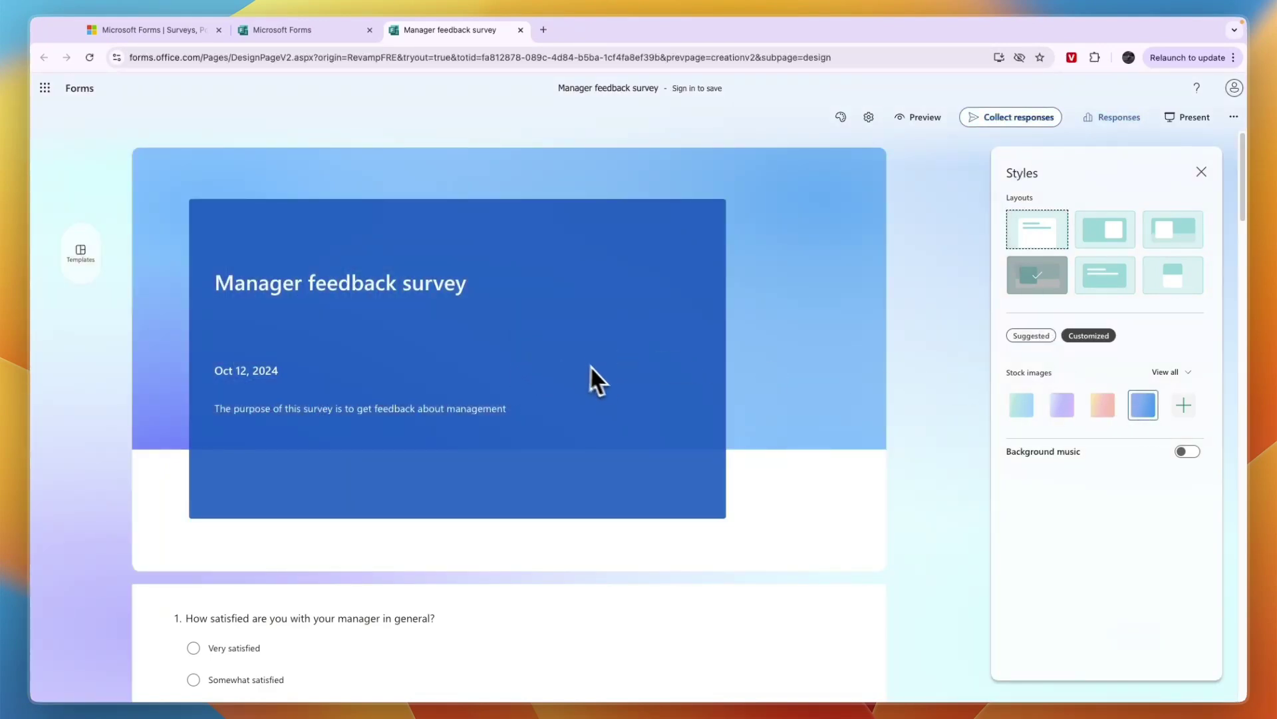
Step: View the options for a custom theme, image upload and color, and return to the form's style settings
click(1184, 406)
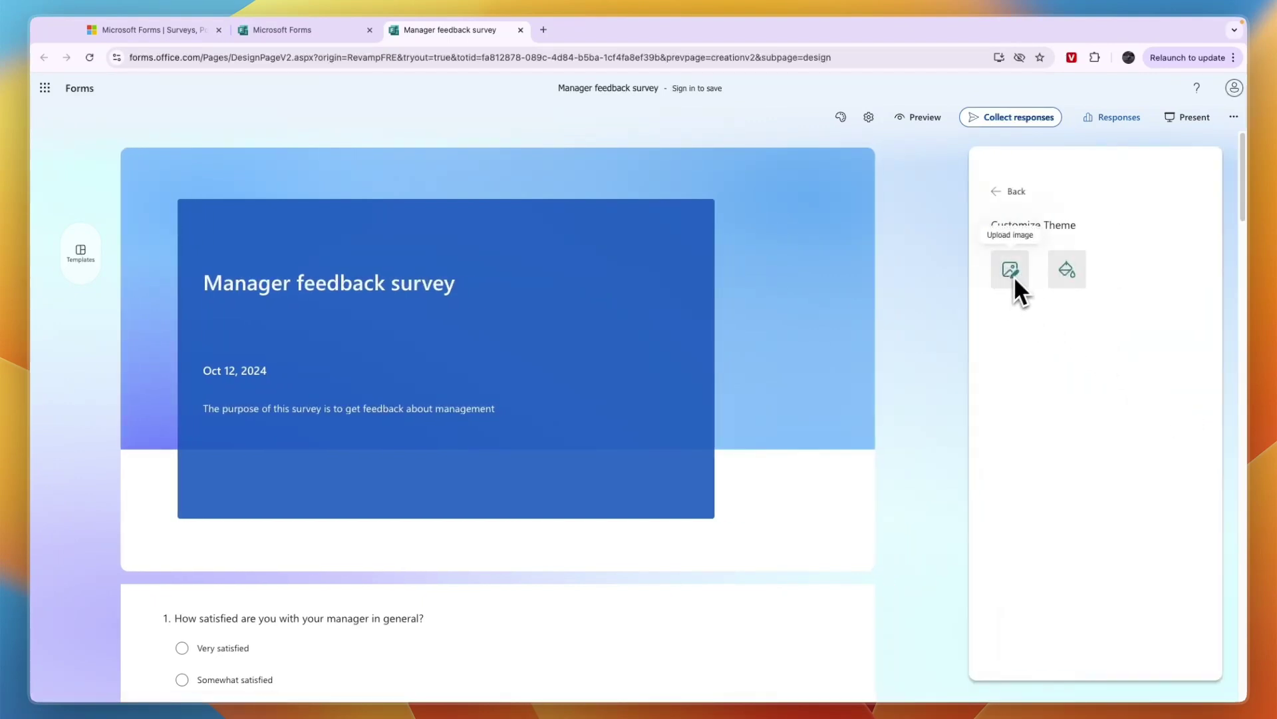
click(1005, 193)
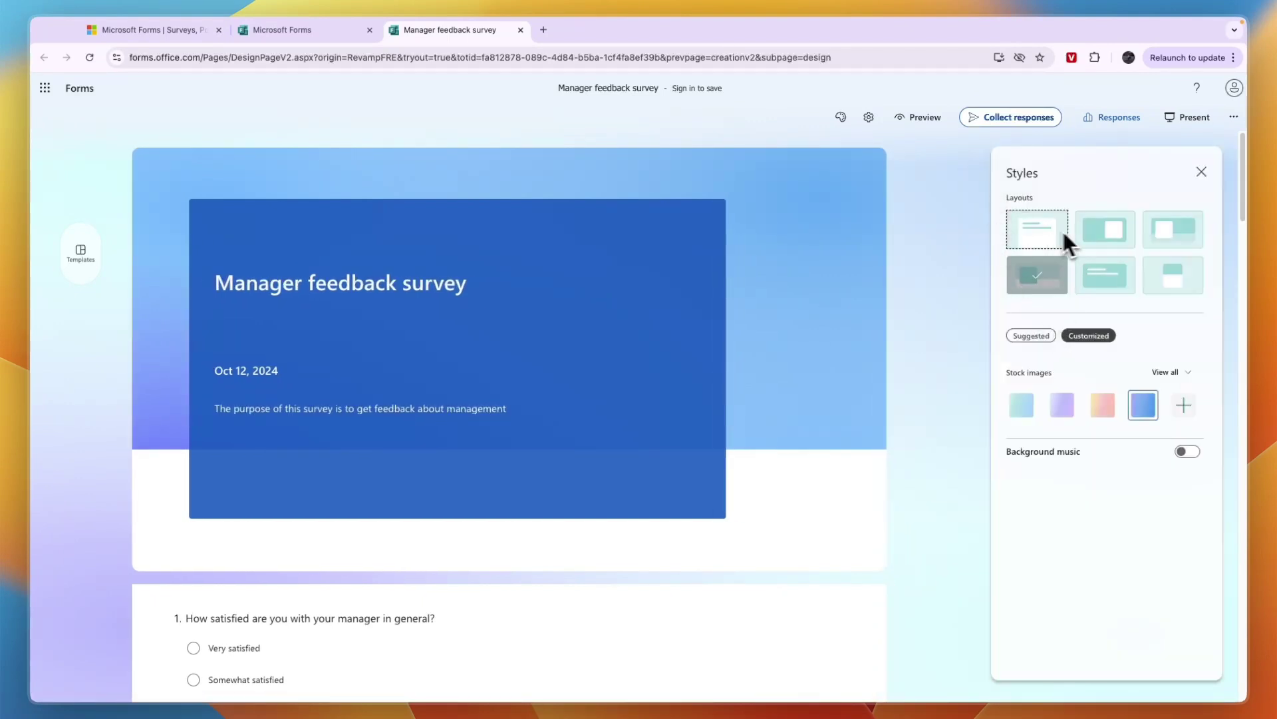
Step: Try two other layouts with an offset title box and apply the narrow card layout with the image above the title
click(1121, 234)
click(1171, 239)
click(1174, 284)
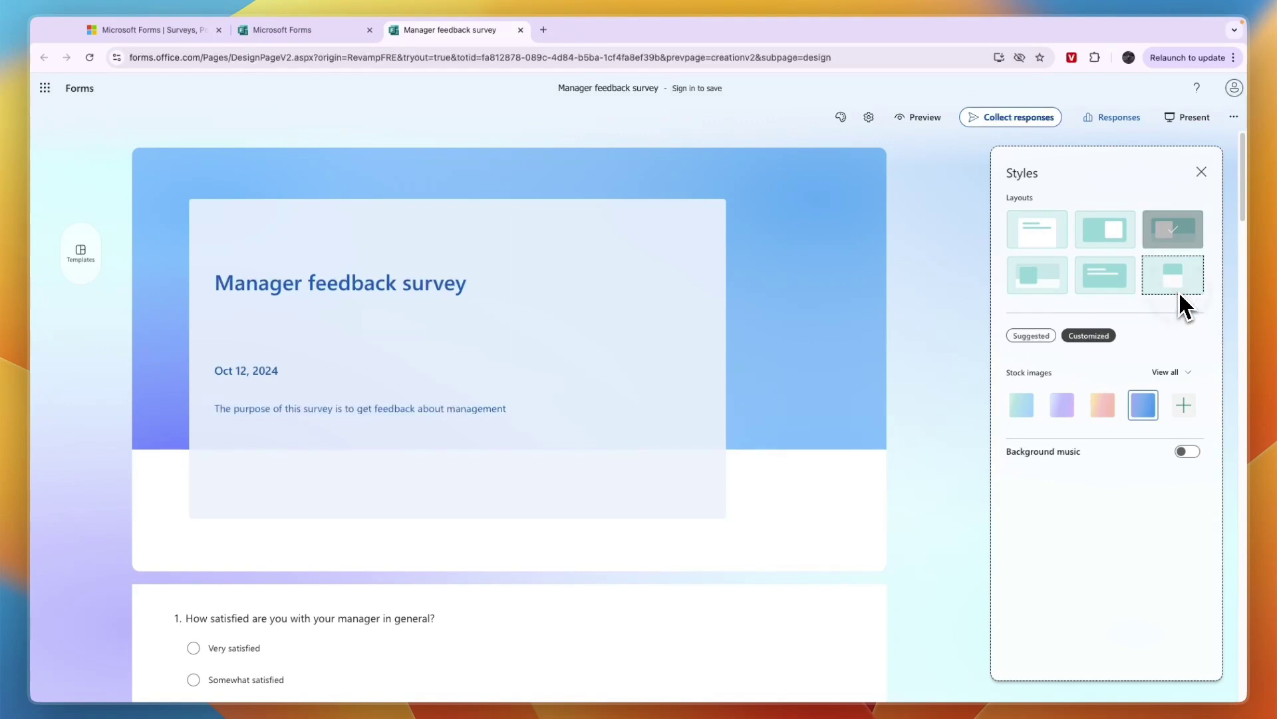
scroll(735, 362, down, 3)
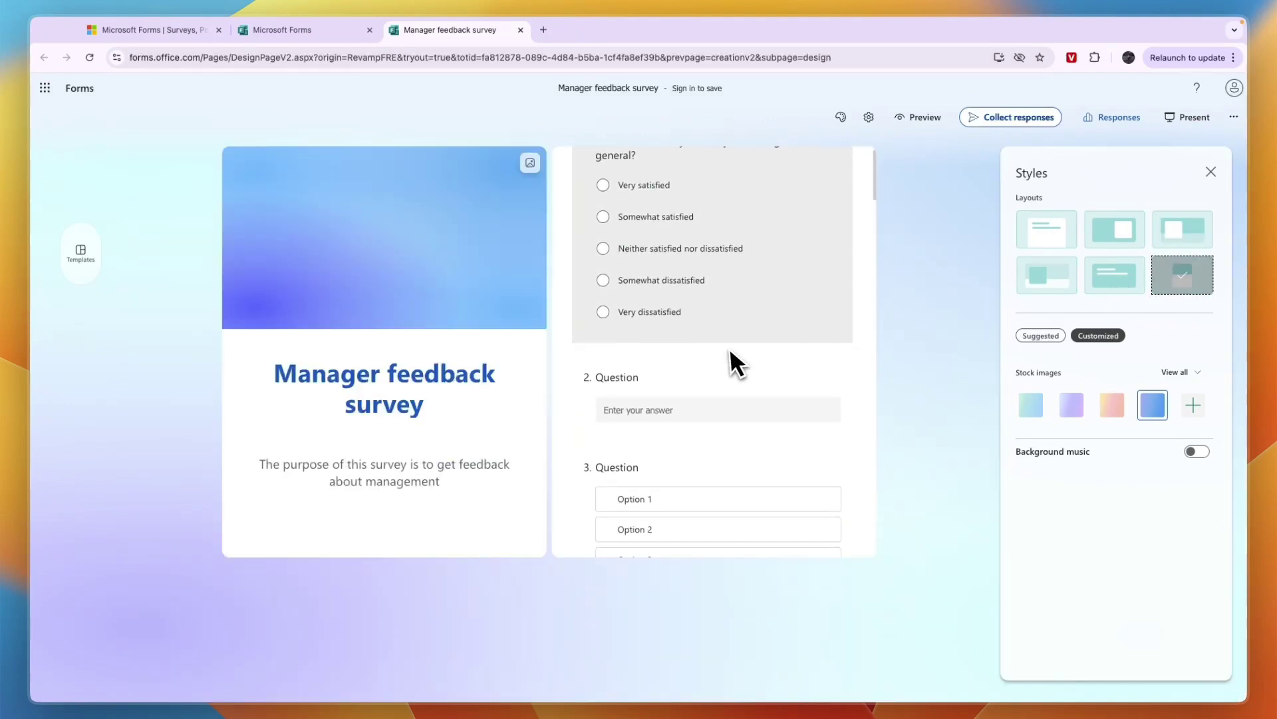
scroll(622, 360, up, 3)
scroll(672, 379, down, 8)
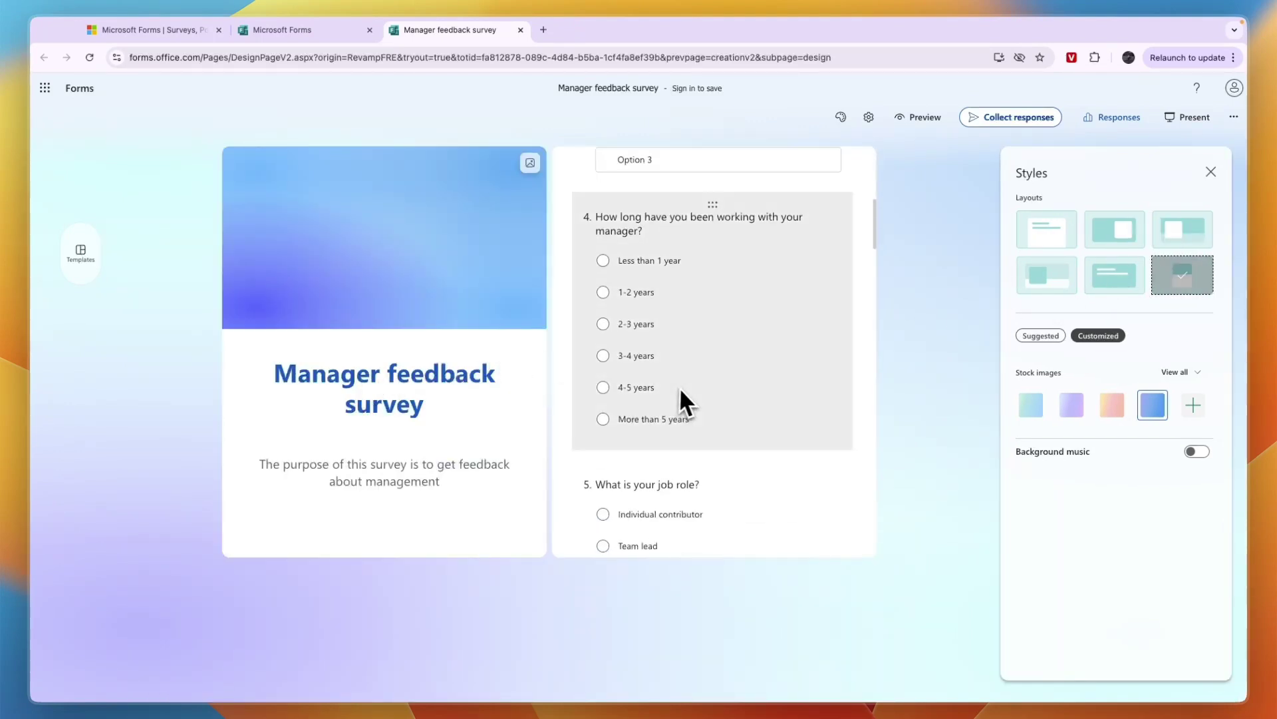
Step: Preview the survey on computer and mobile, answering Strongly agree to the first statement of question 7, and return to the editor
click(919, 117)
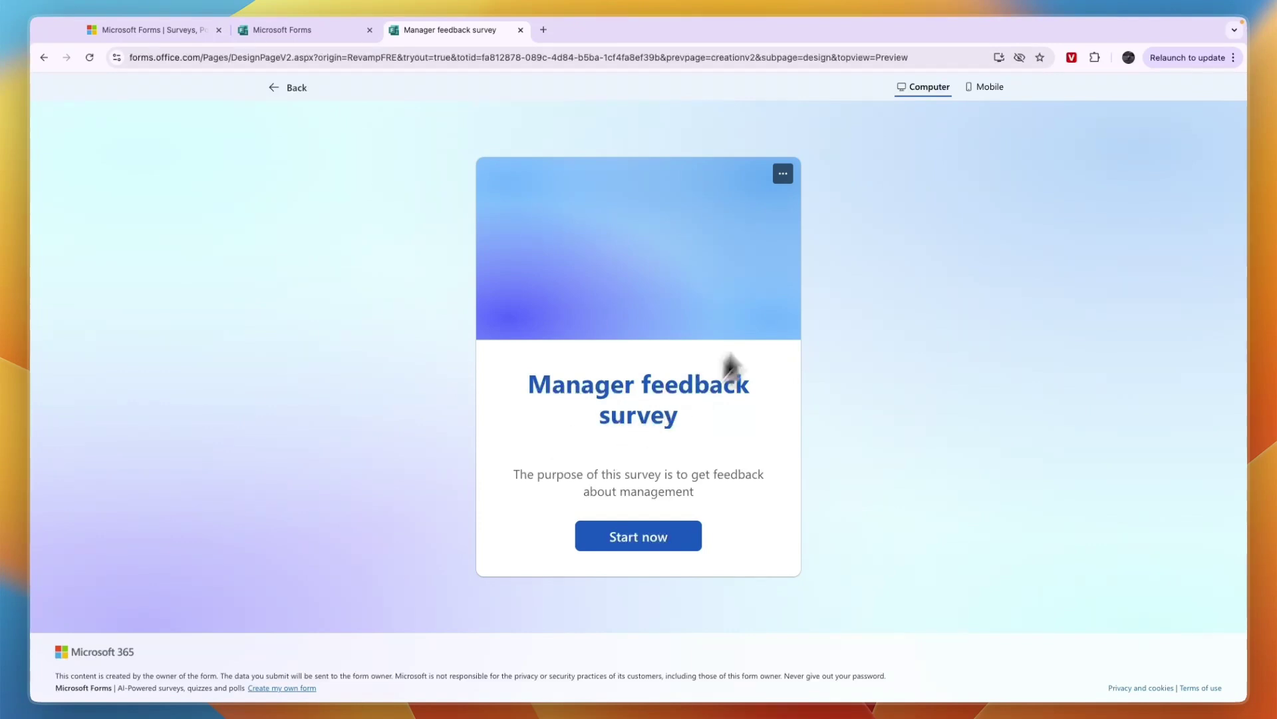
click(621, 536)
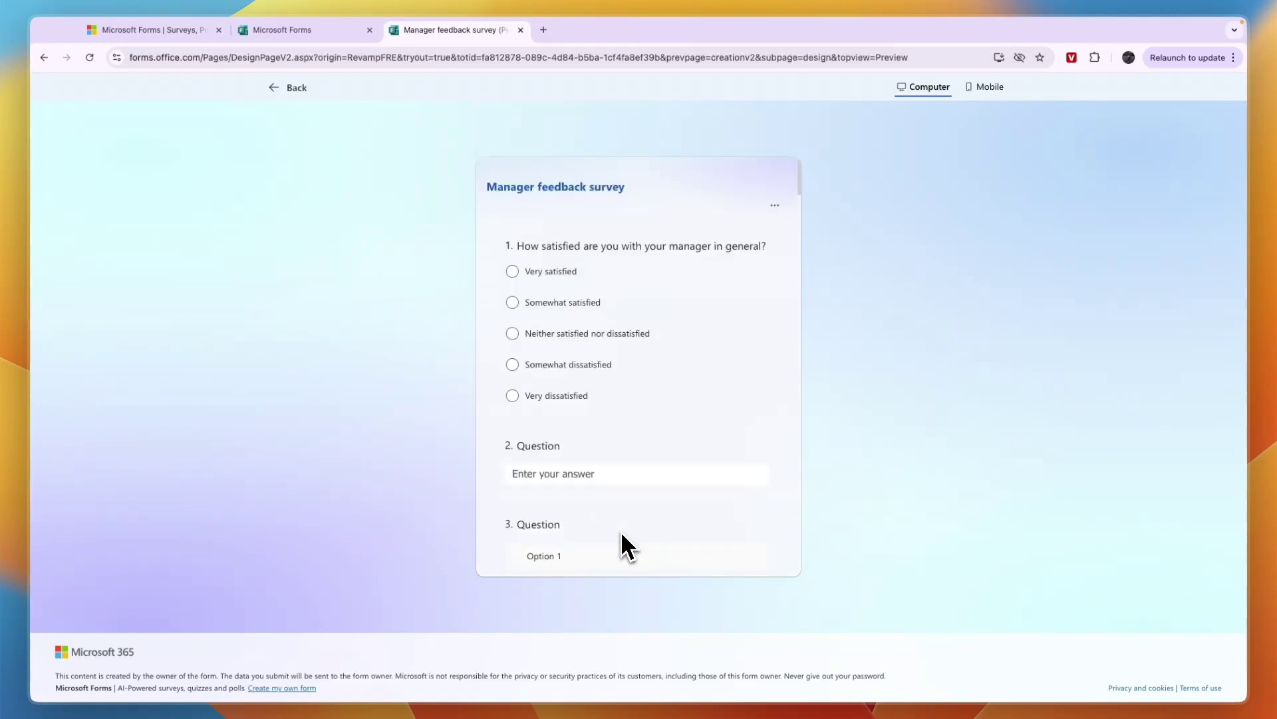
scroll(648, 430, down, 10)
scroll(652, 440, down, 5)
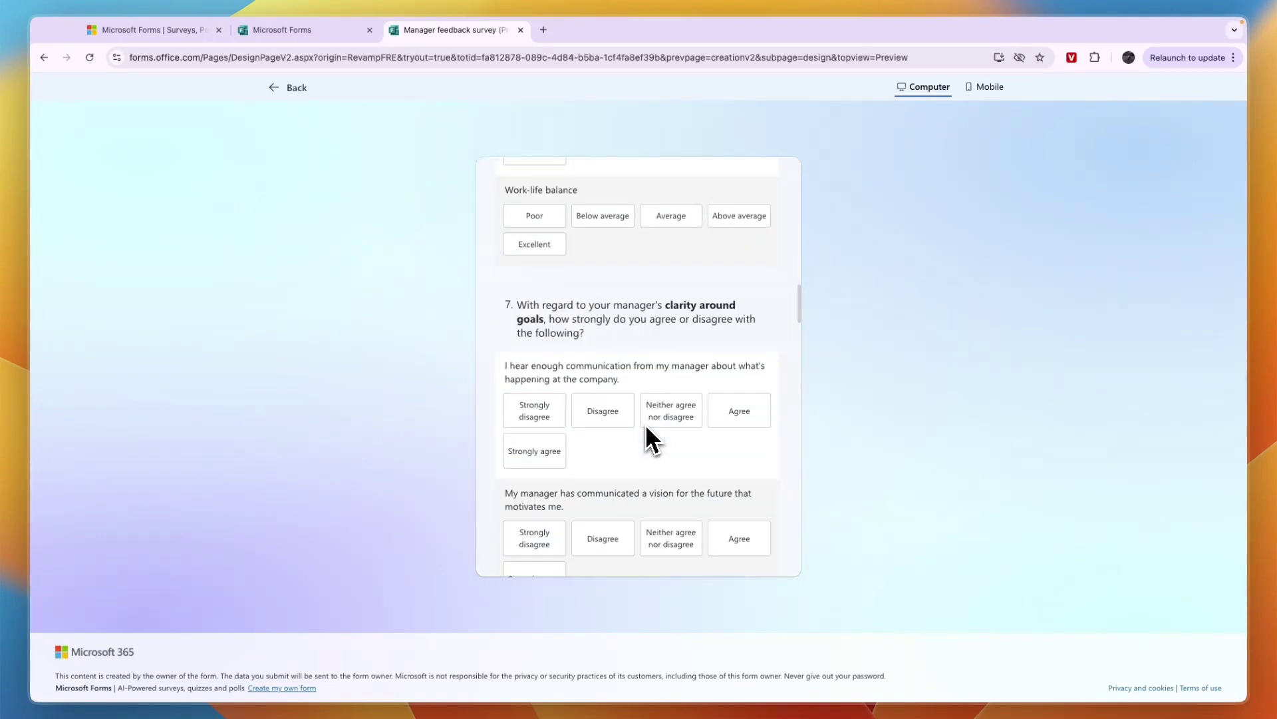
click(561, 451)
scroll(559, 441, down, 10)
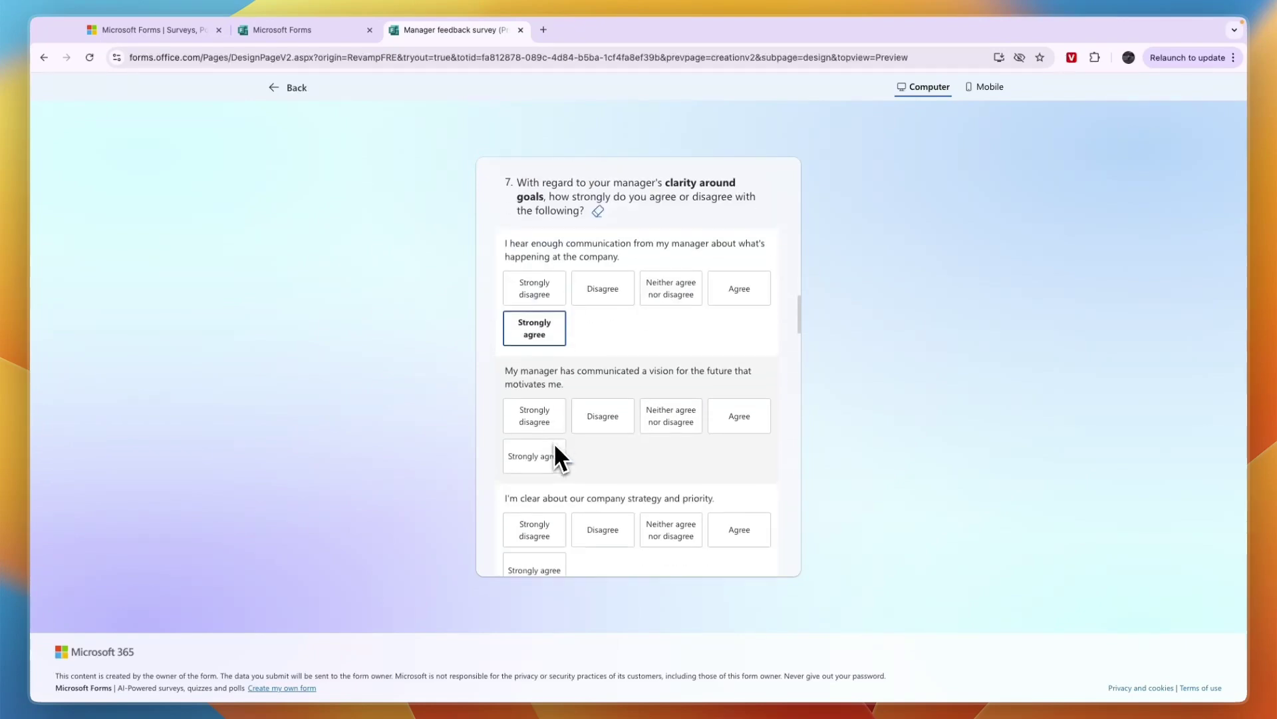
click(980, 87)
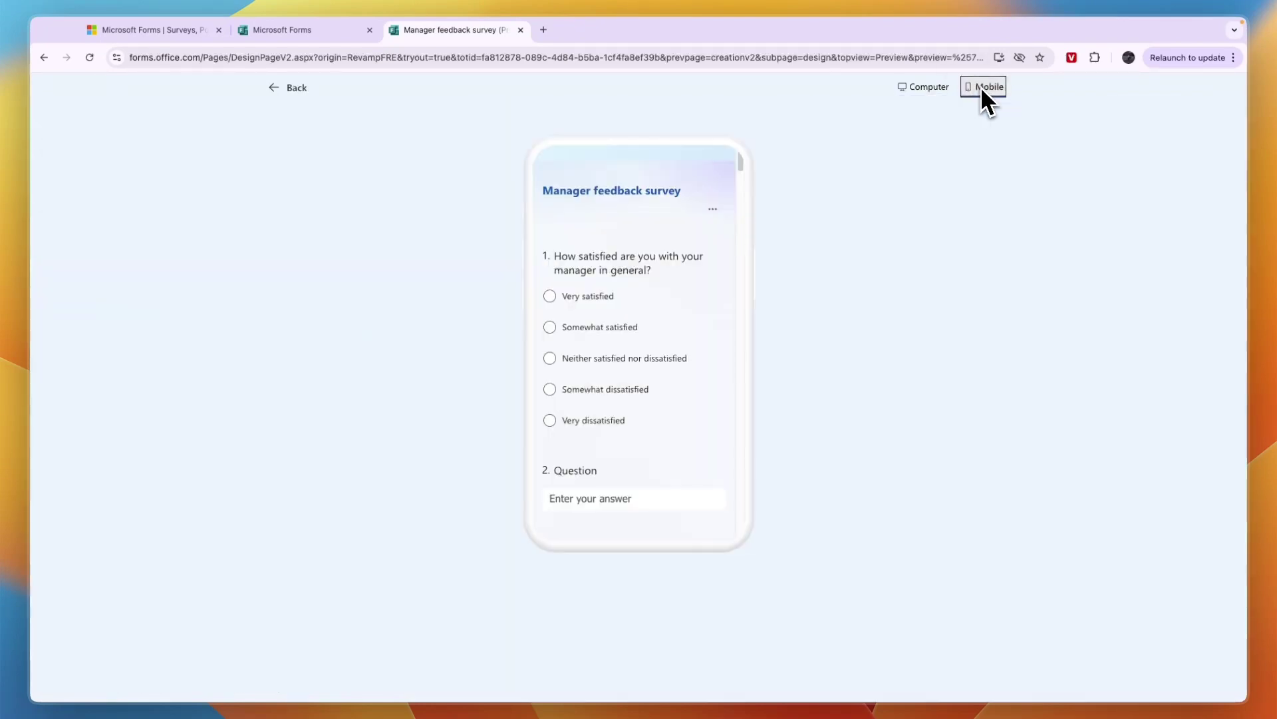
click(290, 90)
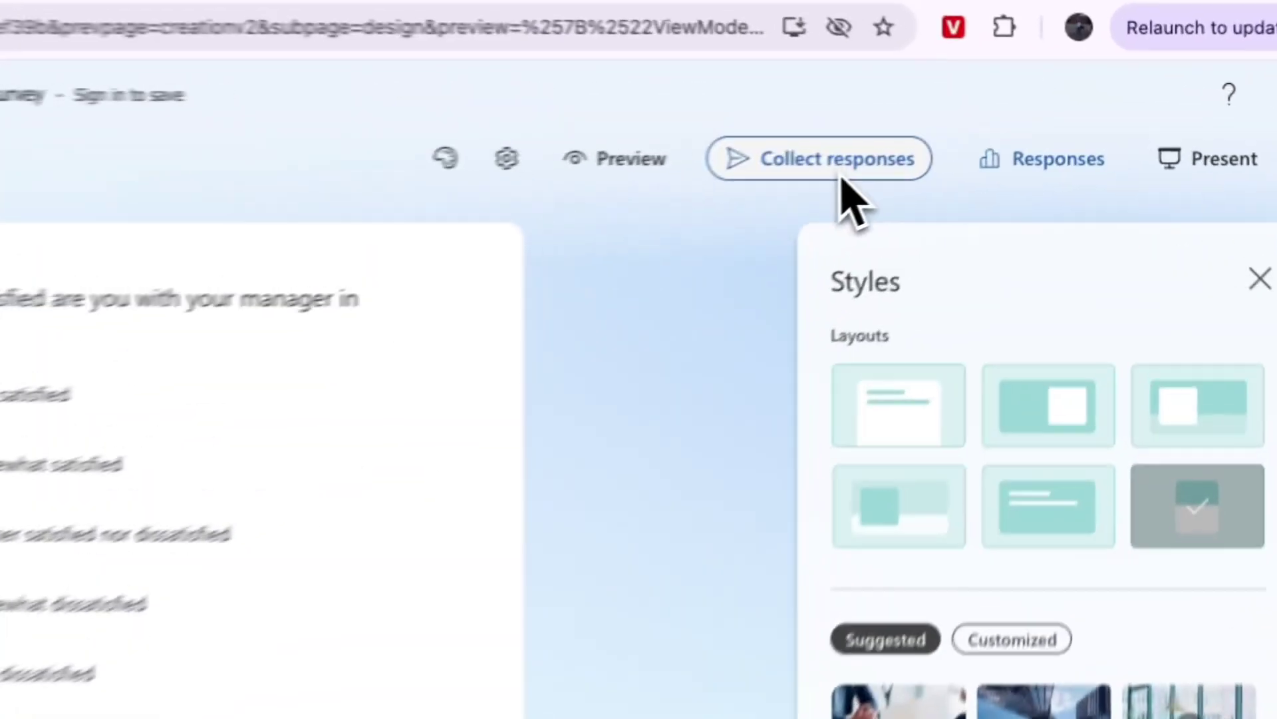
Step: Try to open response collection and the responses view for the untitled quiz, dismissing the sign-in dialogs
click(1035, 118)
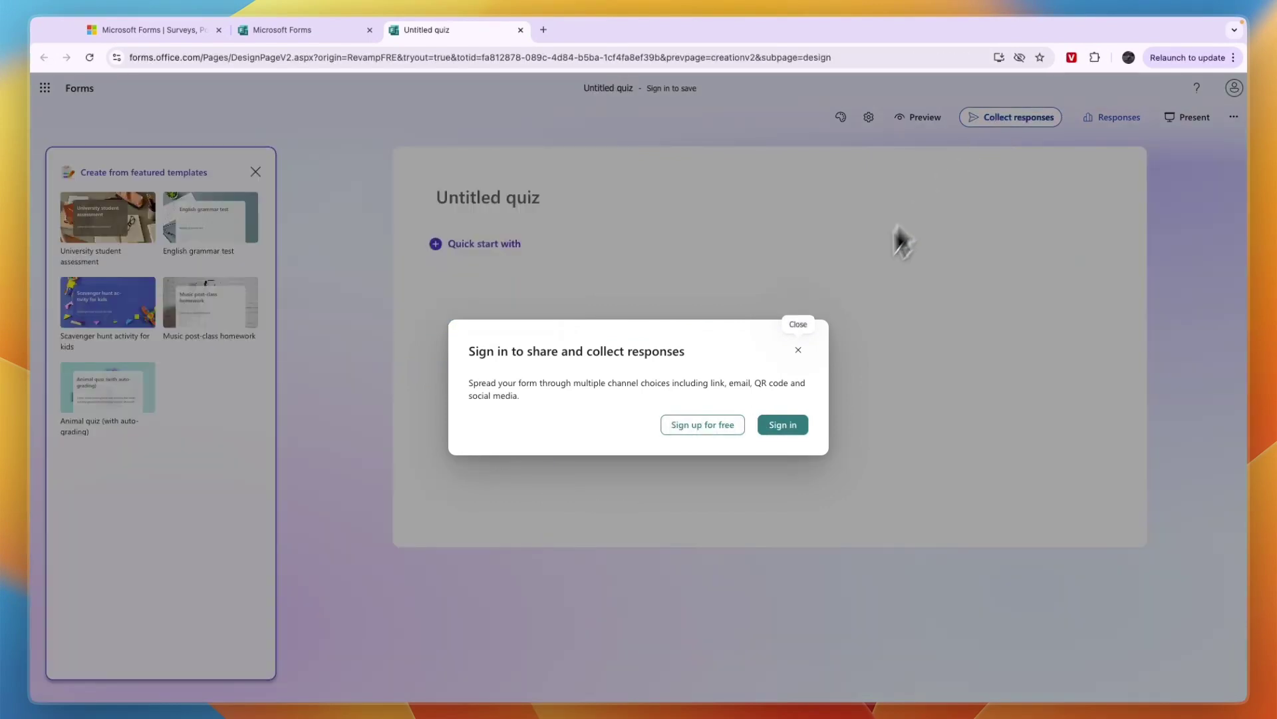
click(798, 350)
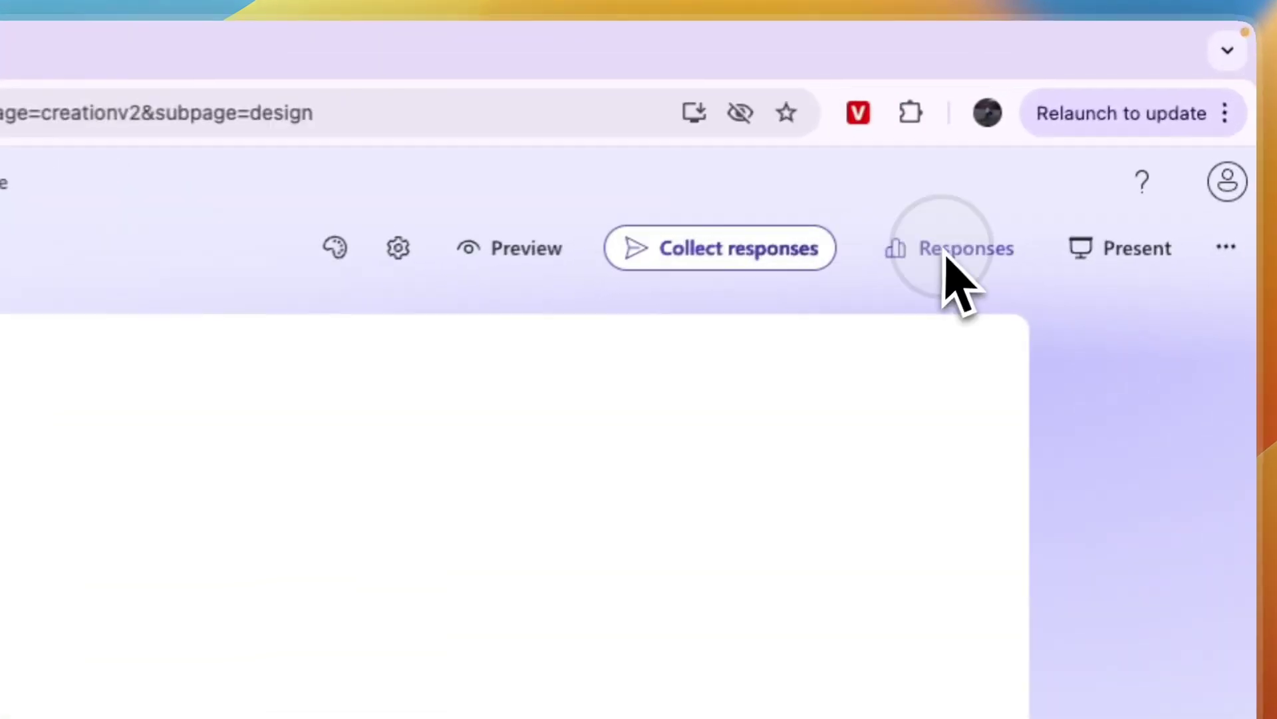
click(1104, 118)
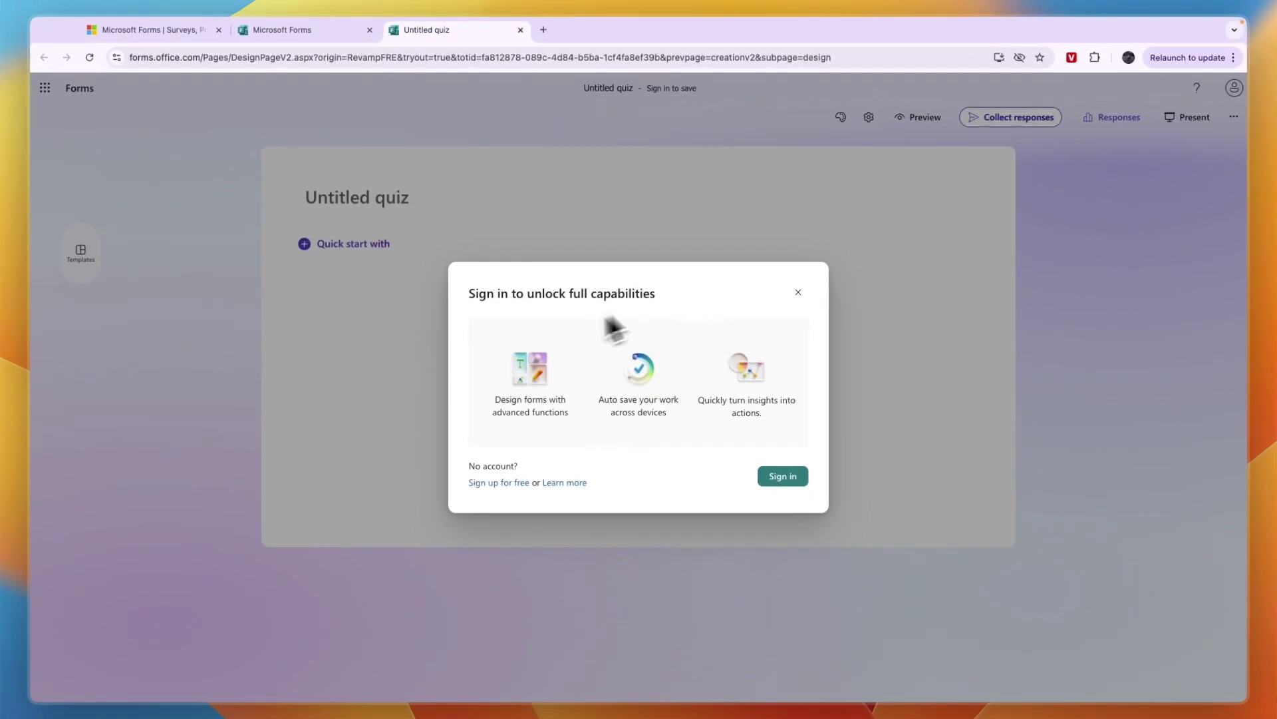
click(798, 292)
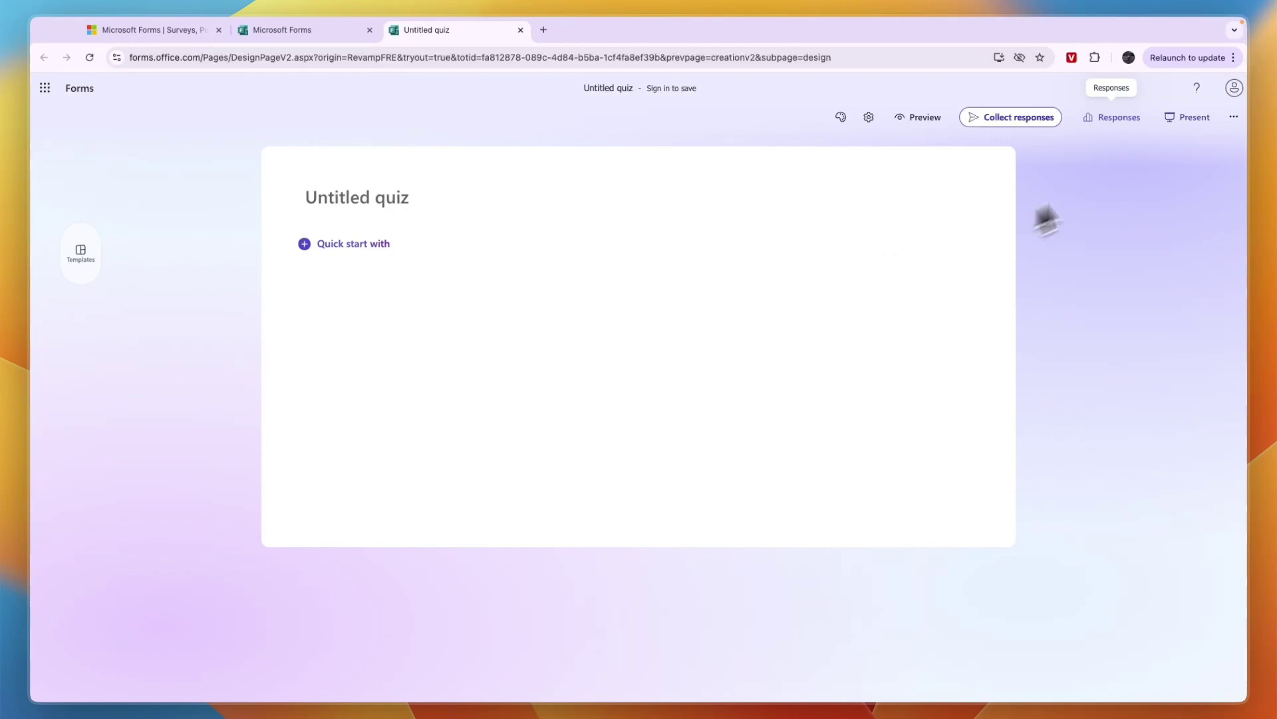
Step: Try to open the quiz's presentation mode and its settings, dismissing the sign-in dialogs
click(1196, 120)
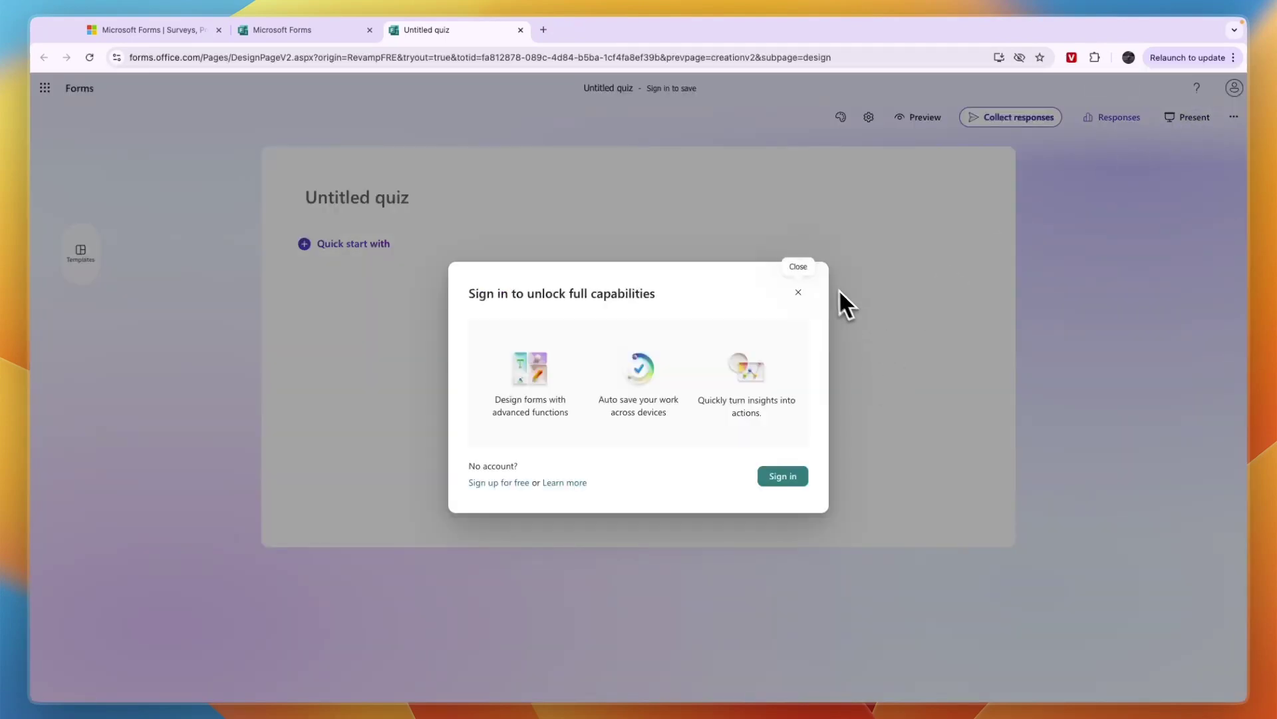
click(798, 292)
click(875, 116)
click(798, 292)
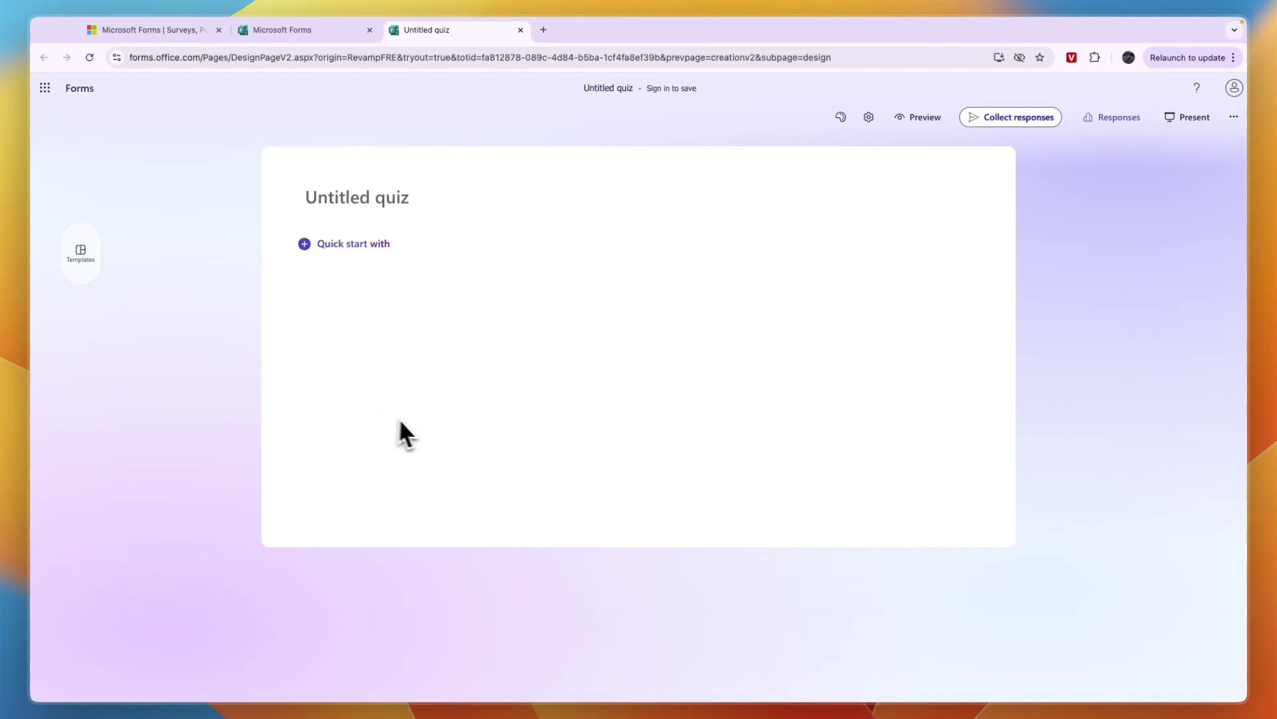
Step: View the quiz's additional options, such as collaborating, duplicating and printing, dismissing the sign-in dialog and closing the list
click(1234, 117)
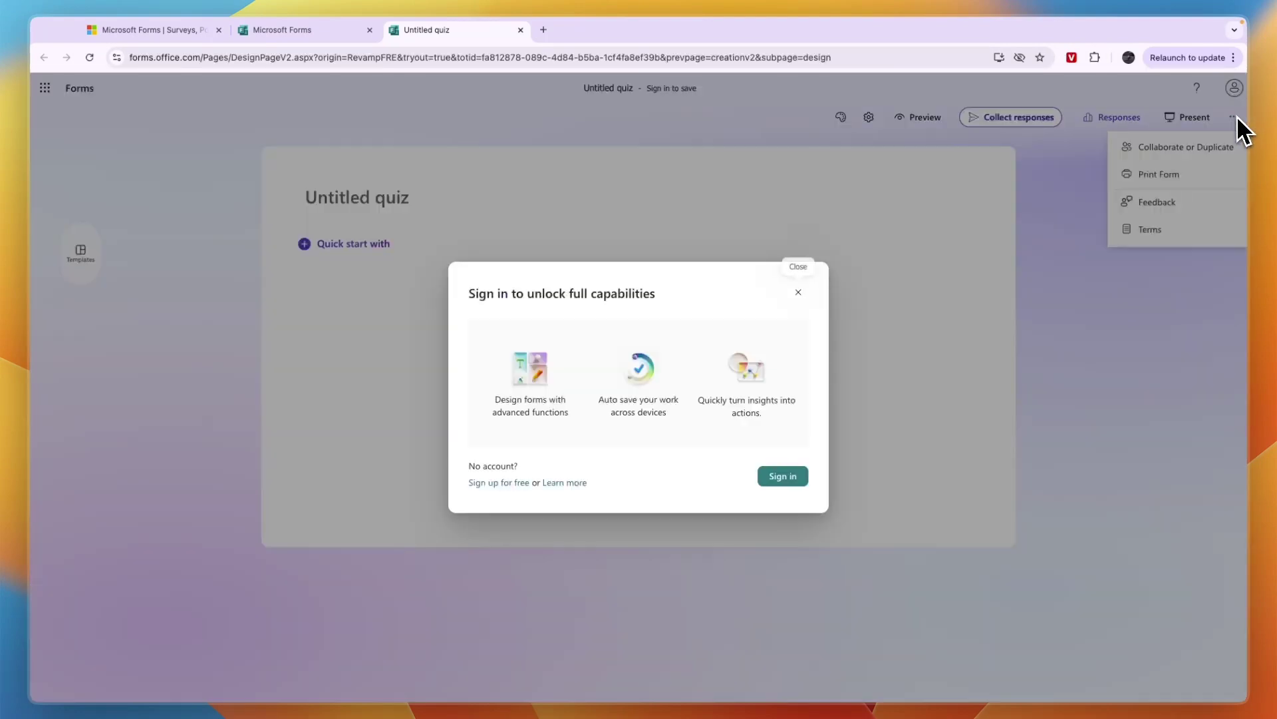
click(798, 292)
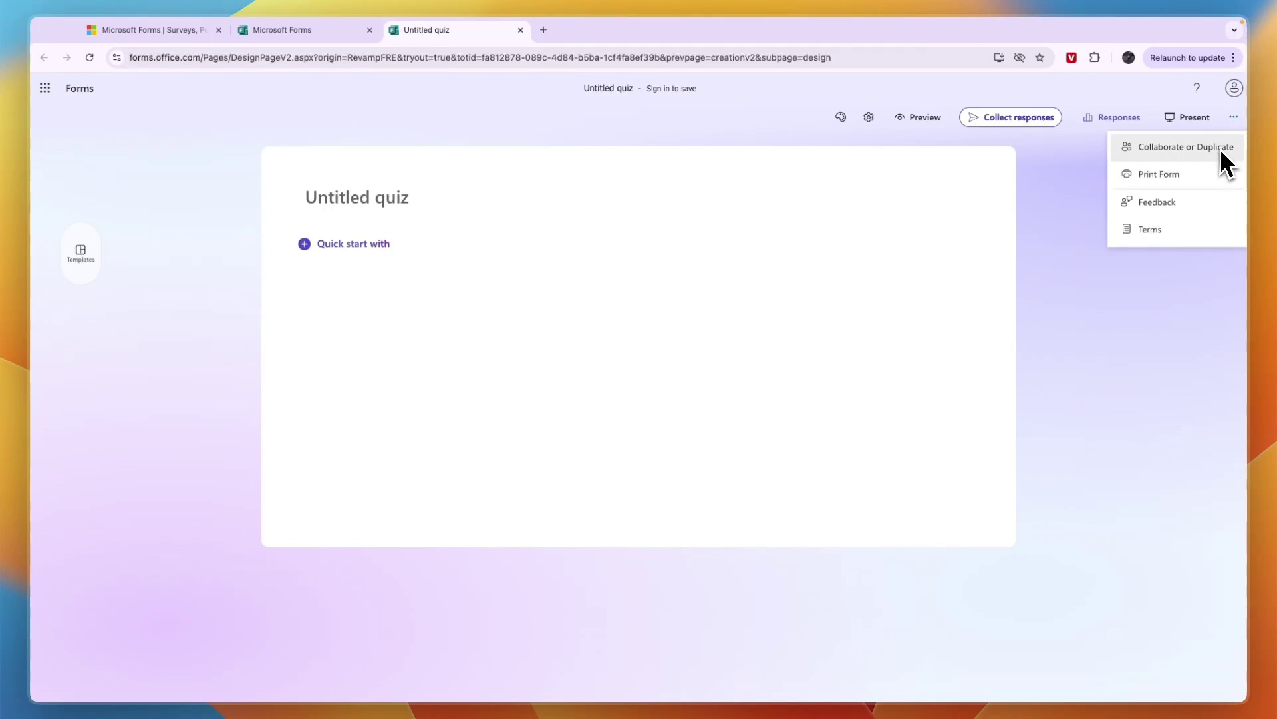
click(1108, 293)
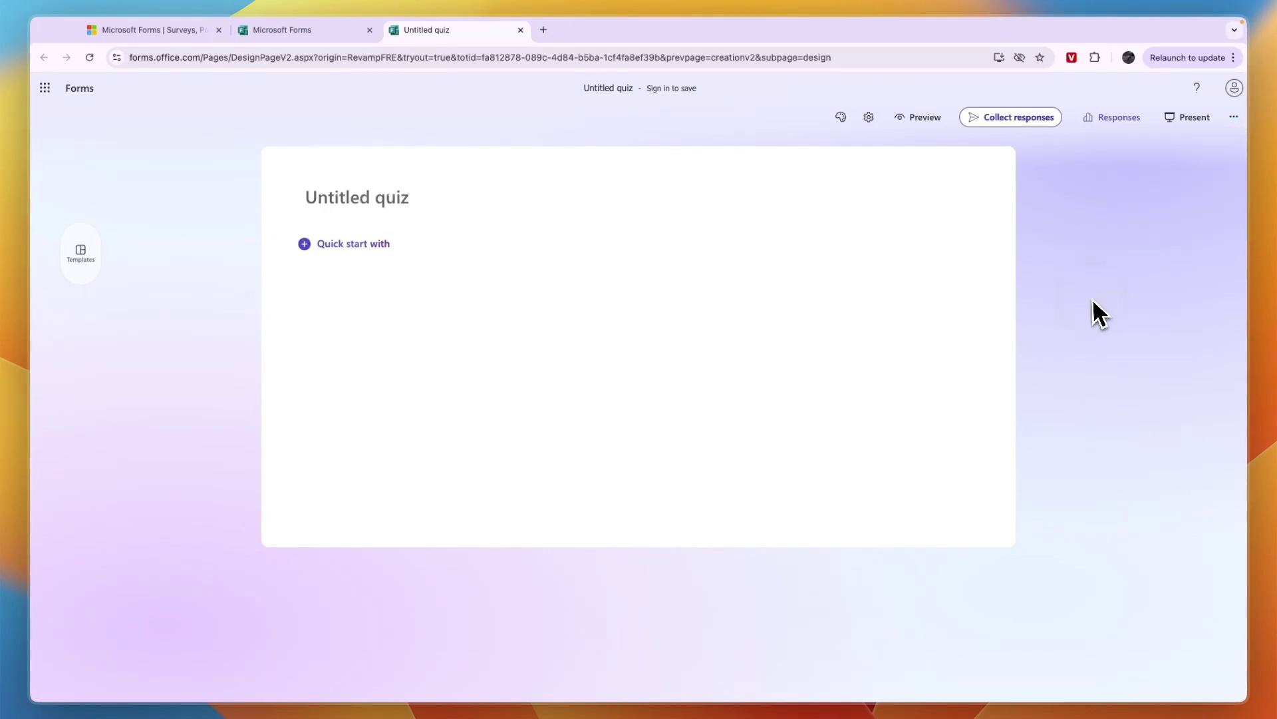